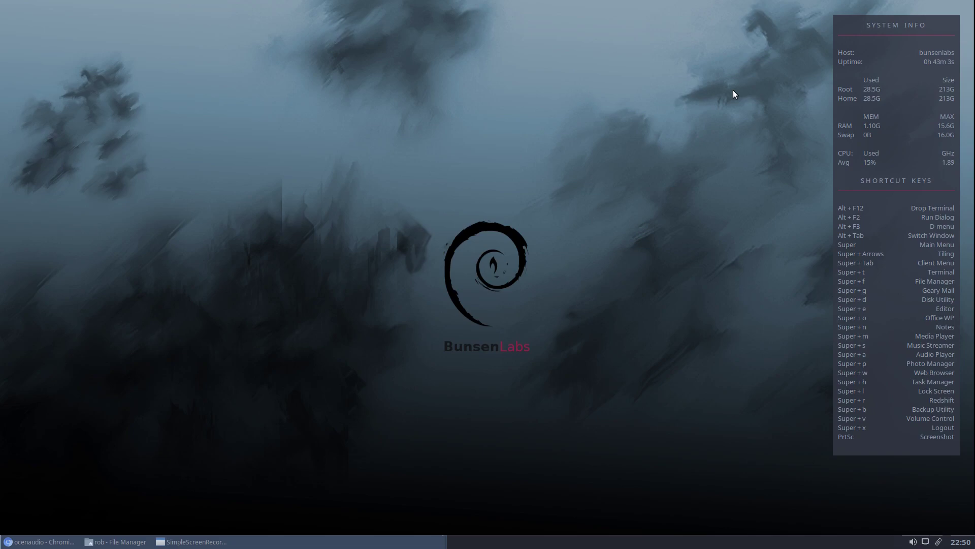
pyautogui.rightClick(231, 32)
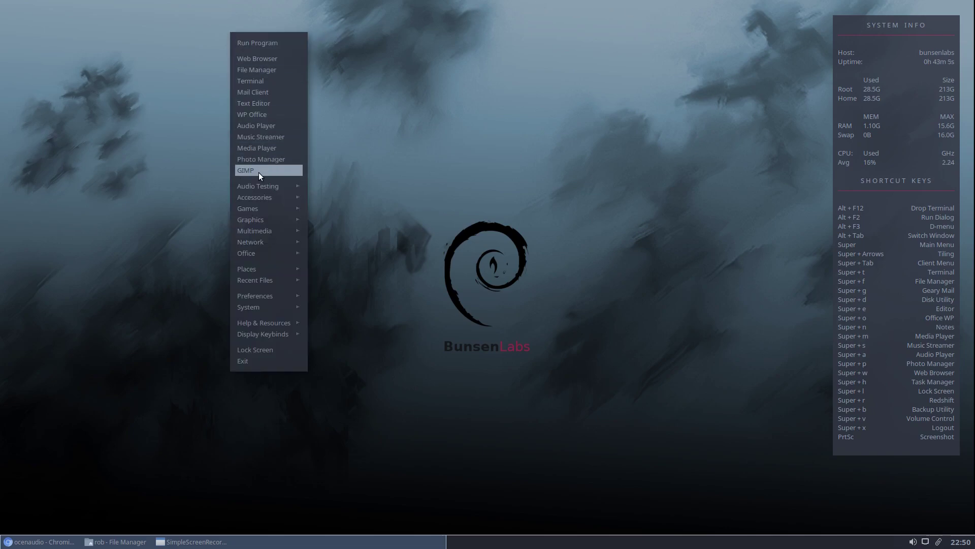
pyautogui.moveTo(261, 228)
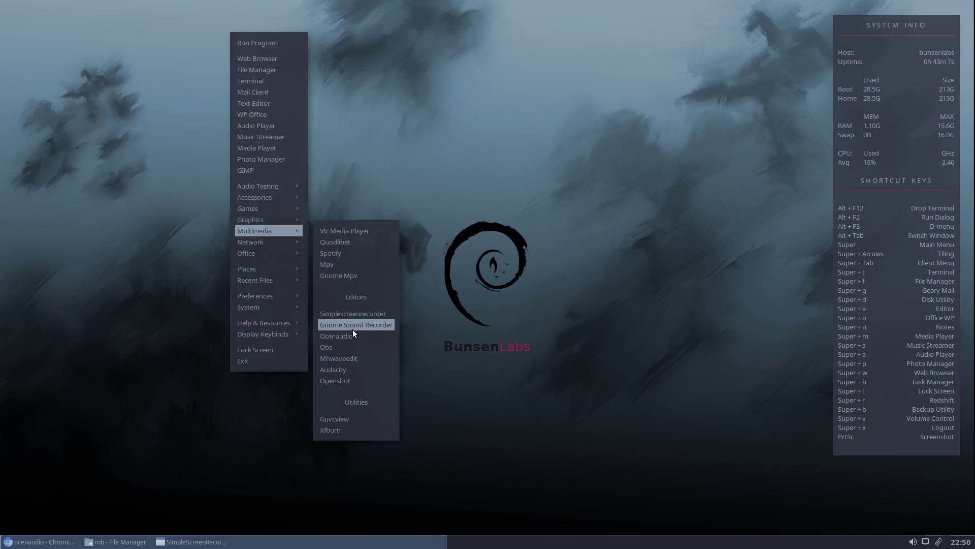
pyautogui.click(345, 369)
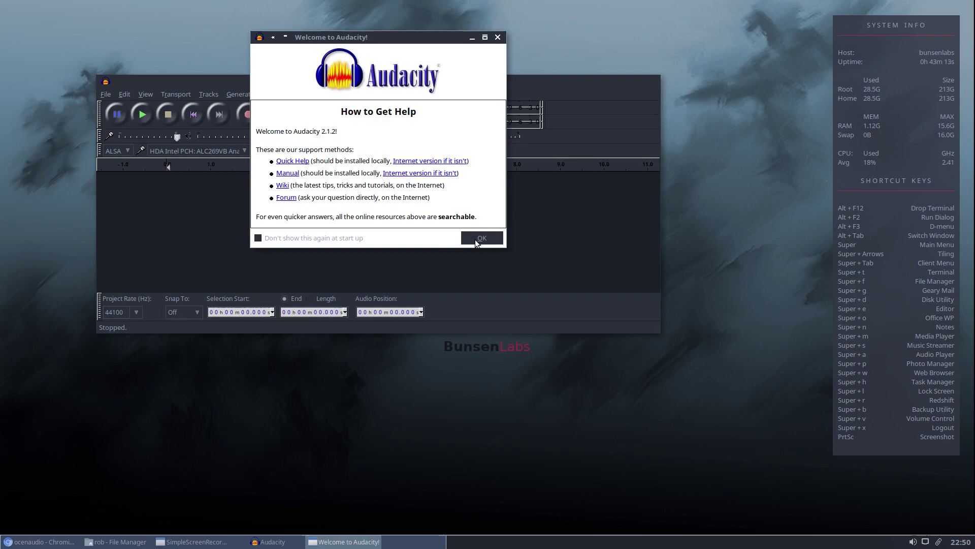
pyautogui.click(476, 238)
pyautogui.moveTo(337, 80); pyautogui.dragTo(405, 127)
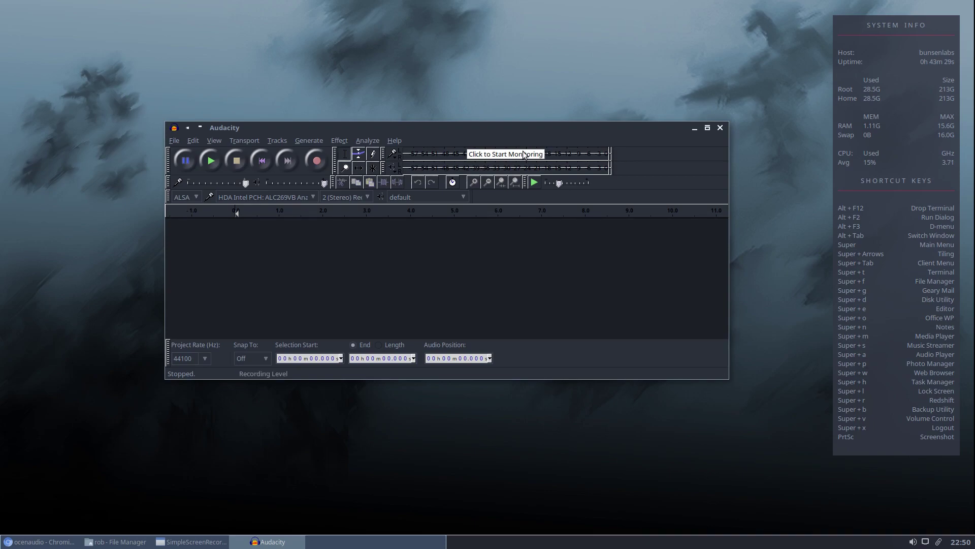
pyautogui.click(721, 127)
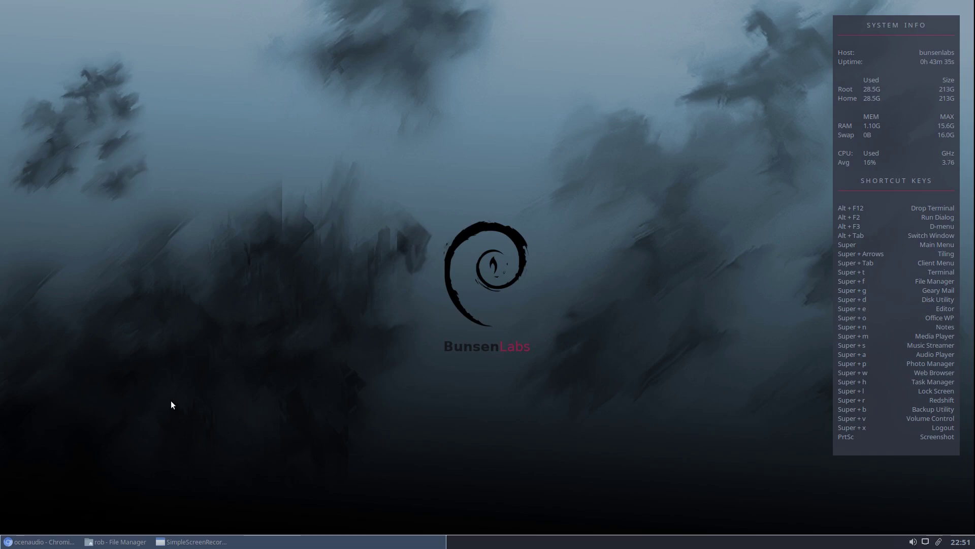
# Step: Restore the minimized ocenaudio web page in Chromium and go to its Features page
pyautogui.click(48, 542)
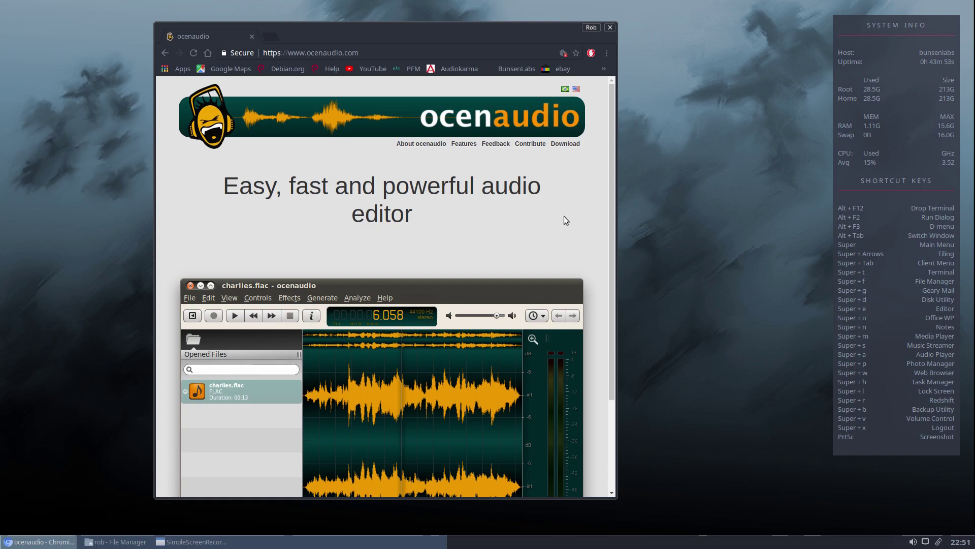
pyautogui.scroll(-3, 562, 240)
pyautogui.scroll(3, 554, 242)
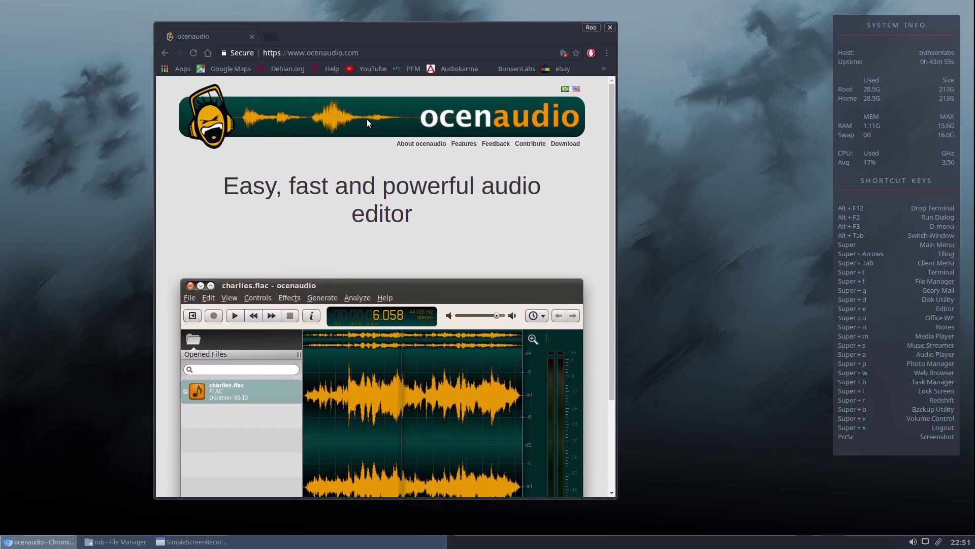
pyautogui.click(464, 144)
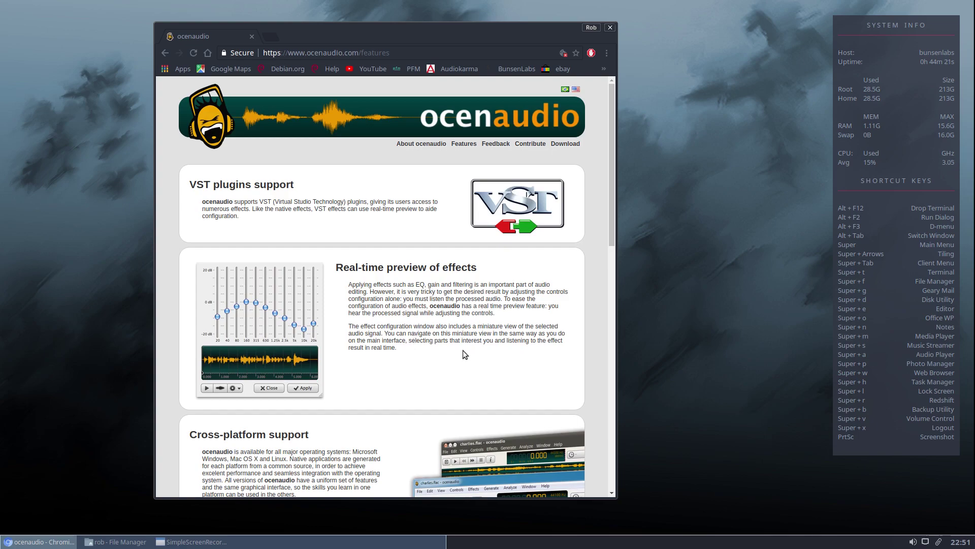
# Step: Look over the features page, then close Chromium
pyautogui.scroll(-1, 462, 350)
pyautogui.scroll(1, 462, 349)
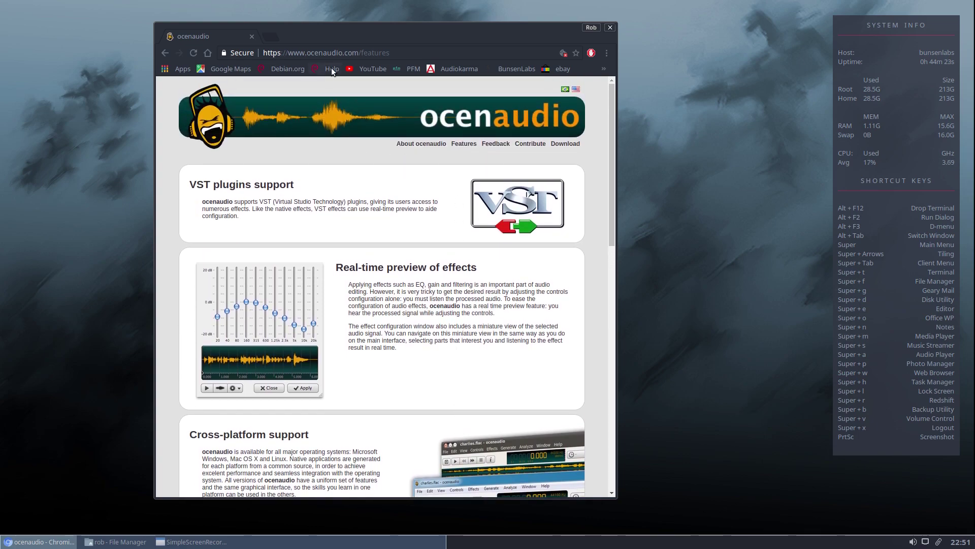
pyautogui.moveTo(311, 32); pyautogui.dragTo(299, 30)
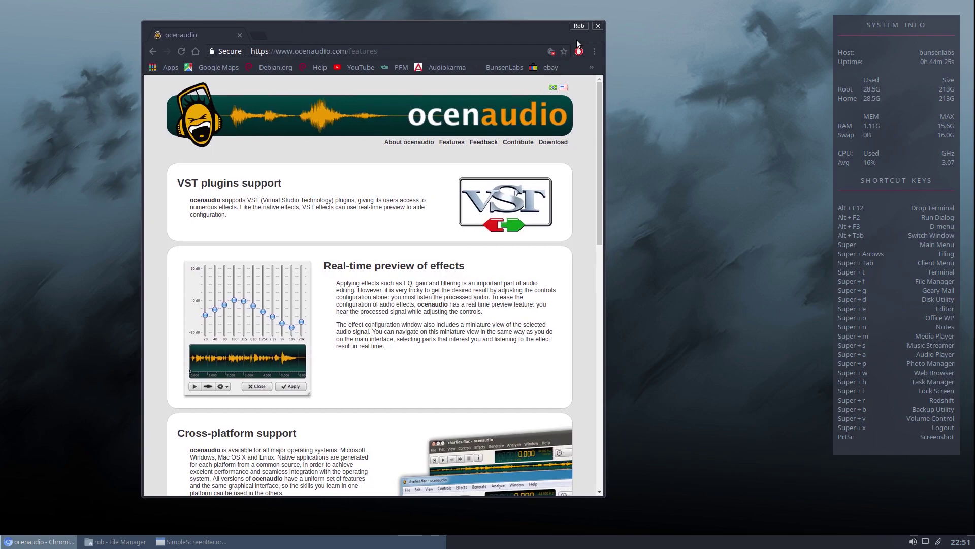
pyautogui.click(598, 26)
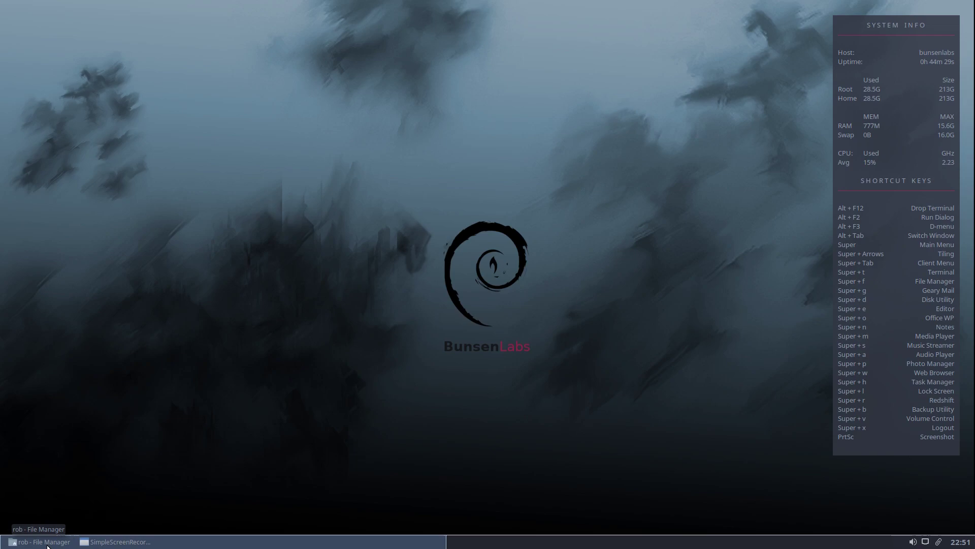
# Step: Launch ocenaudio from the desktop menu's Multimedia section
pyautogui.rightClick(169, 104)
pyautogui.moveTo(193, 305)
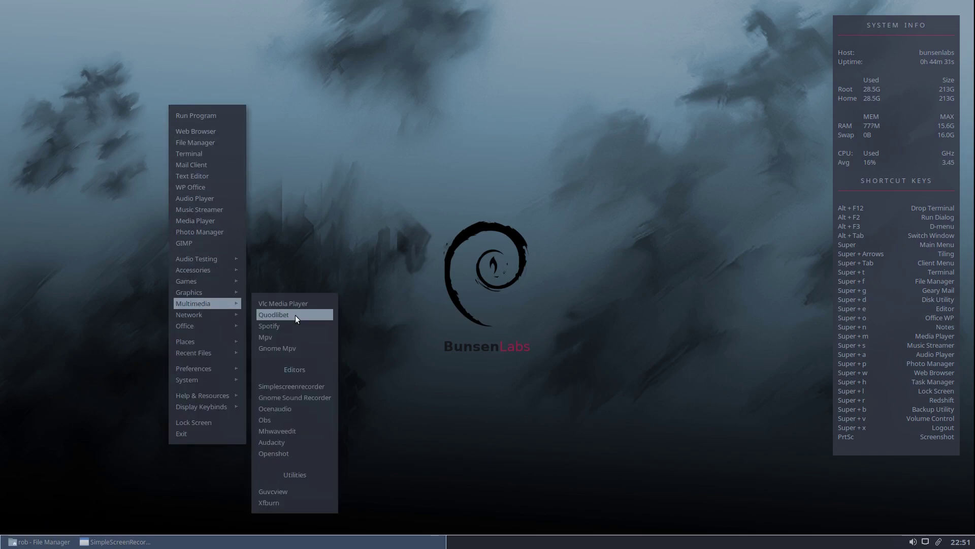
pyautogui.click(287, 410)
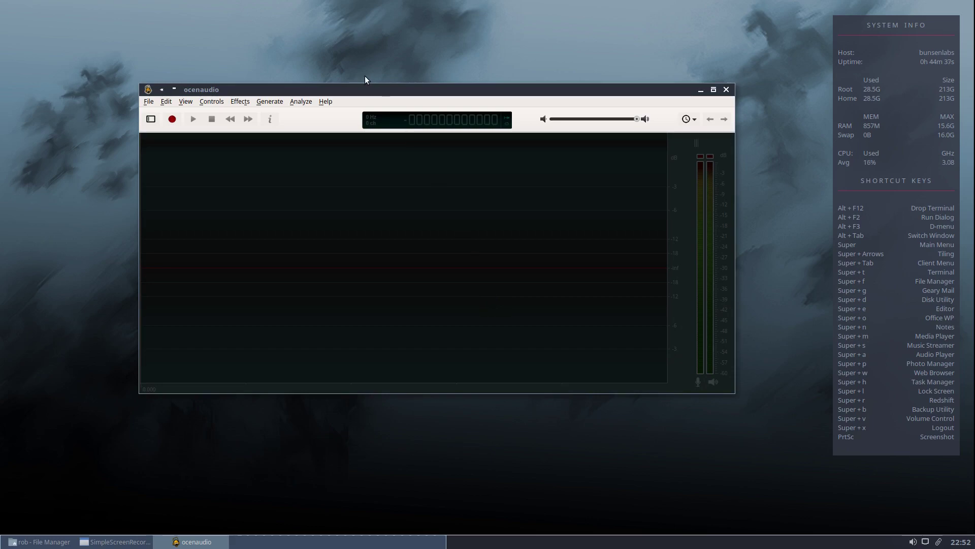
pyautogui.moveTo(289, 90); pyautogui.dragTo(327, 99)
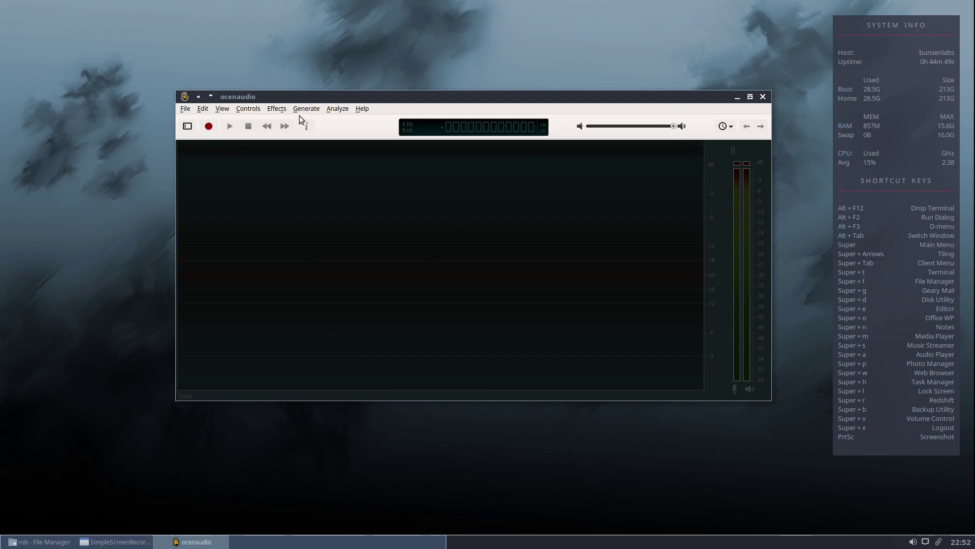
# Step: Show ocenaudio's Opened Files panel and move the window down-right
pyautogui.moveTo(314, 96); pyautogui.dragTo(466, 74)
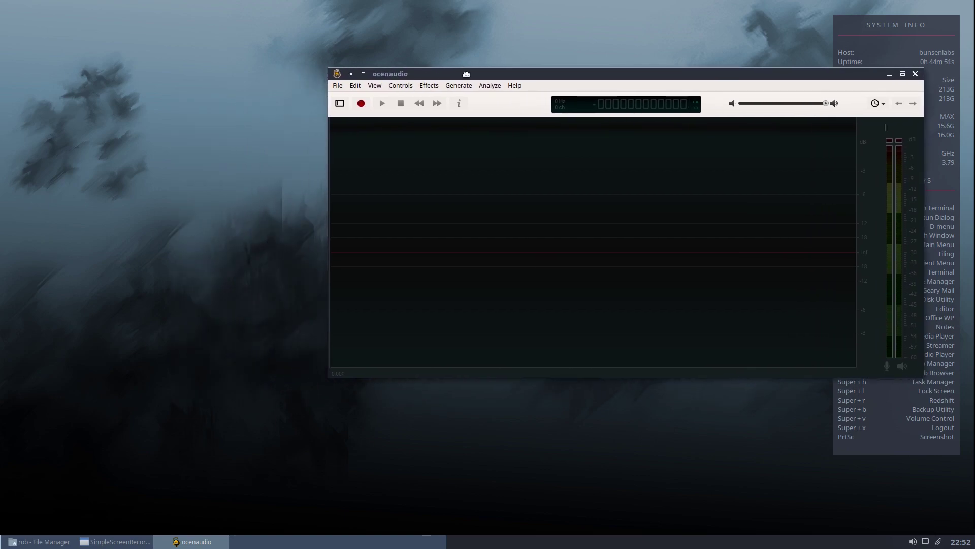
pyautogui.click(337, 85)
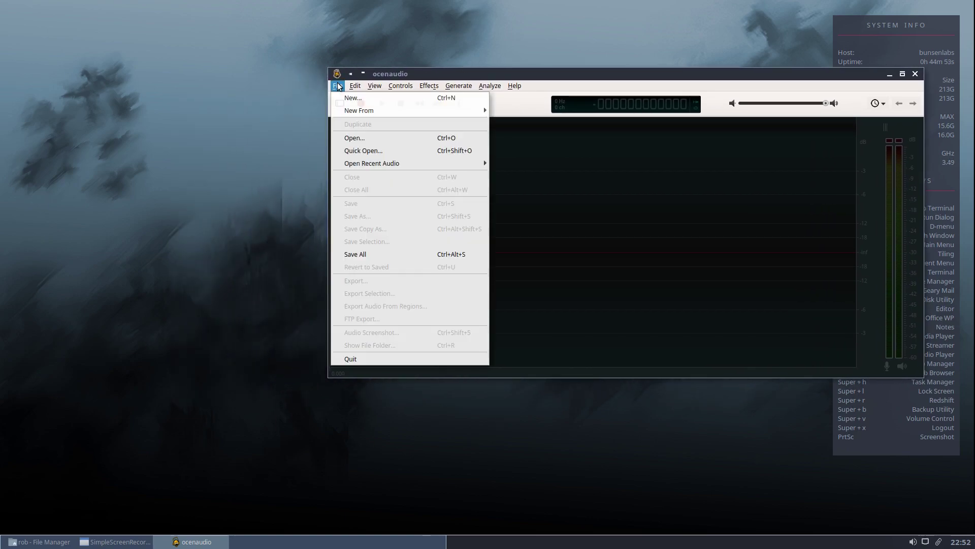
pyautogui.click(287, 95)
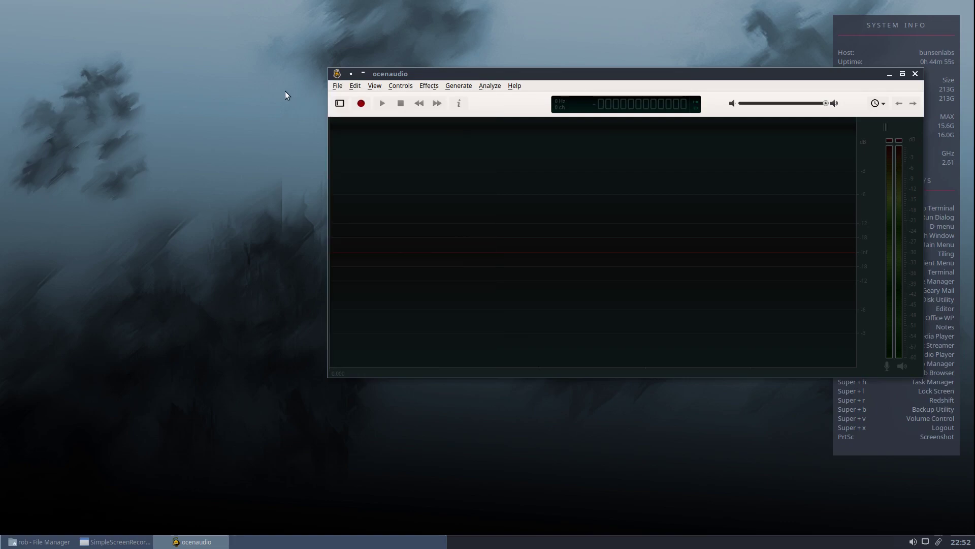
pyautogui.click(340, 103)
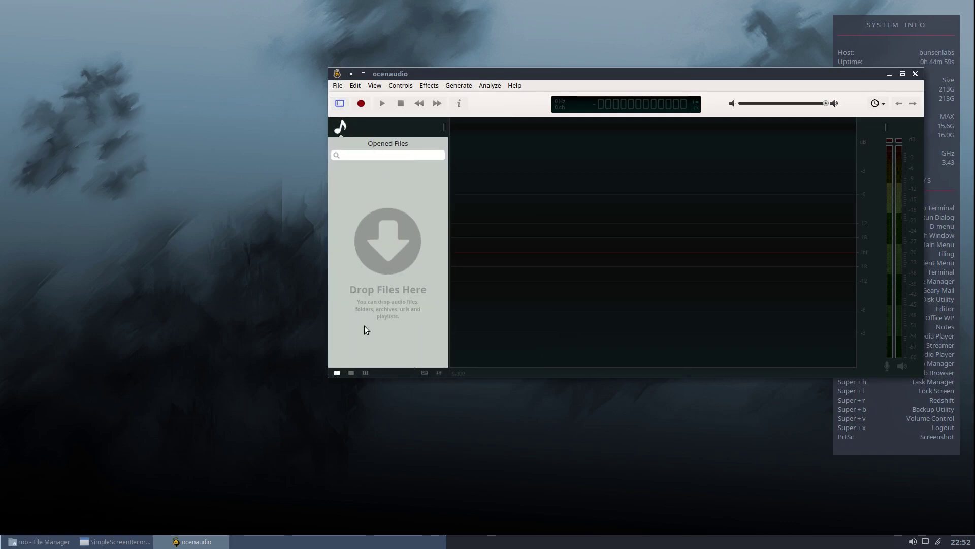
pyautogui.moveTo(442, 74); pyautogui.dragTo(489, 190)
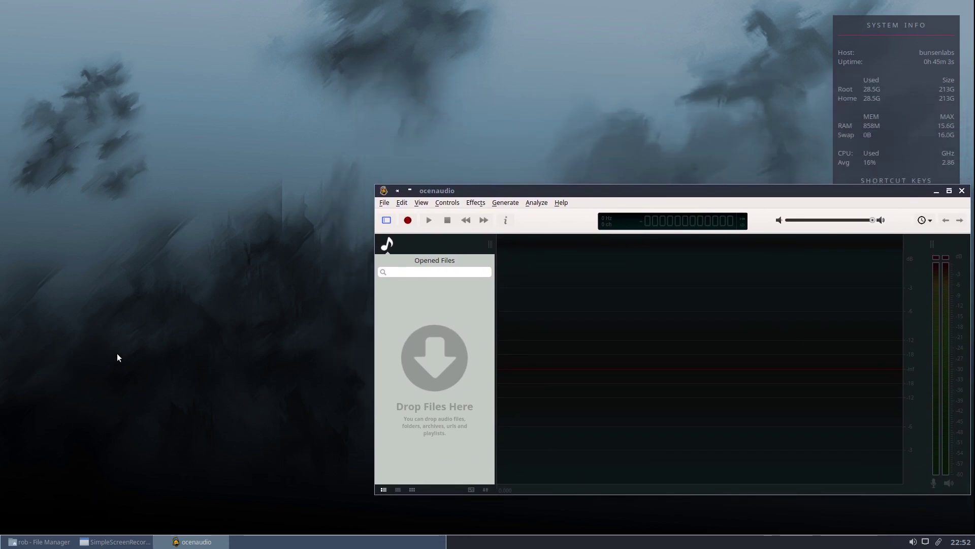
# Step: Move the home-folder file manager to the top-left and open its Recordings folder
pyautogui.click(40, 541)
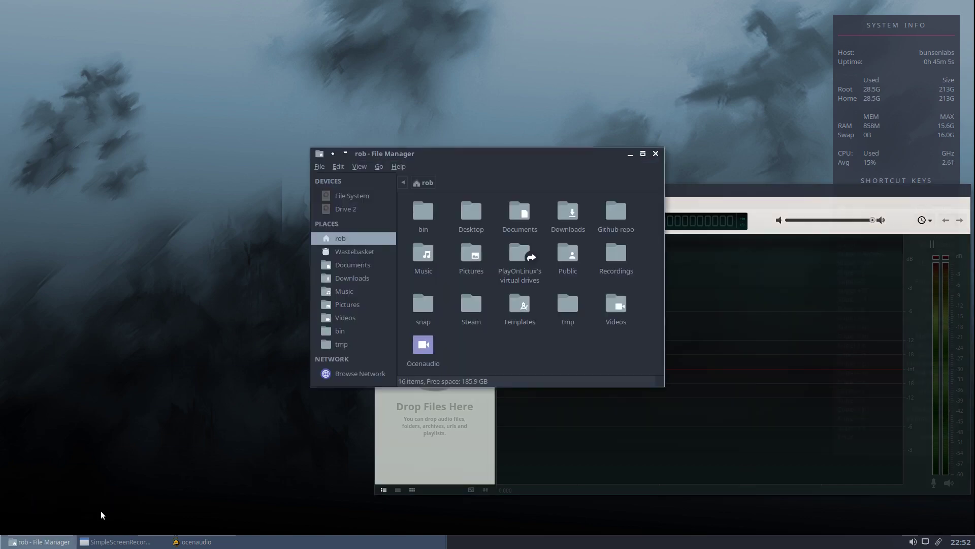
pyautogui.moveTo(457, 152); pyautogui.dragTo(224, 45)
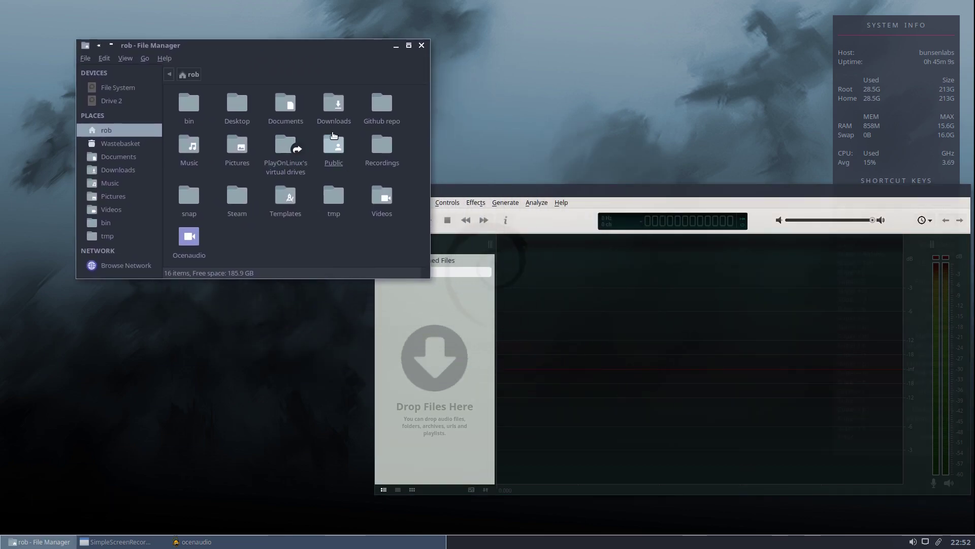
pyautogui.click(334, 135)
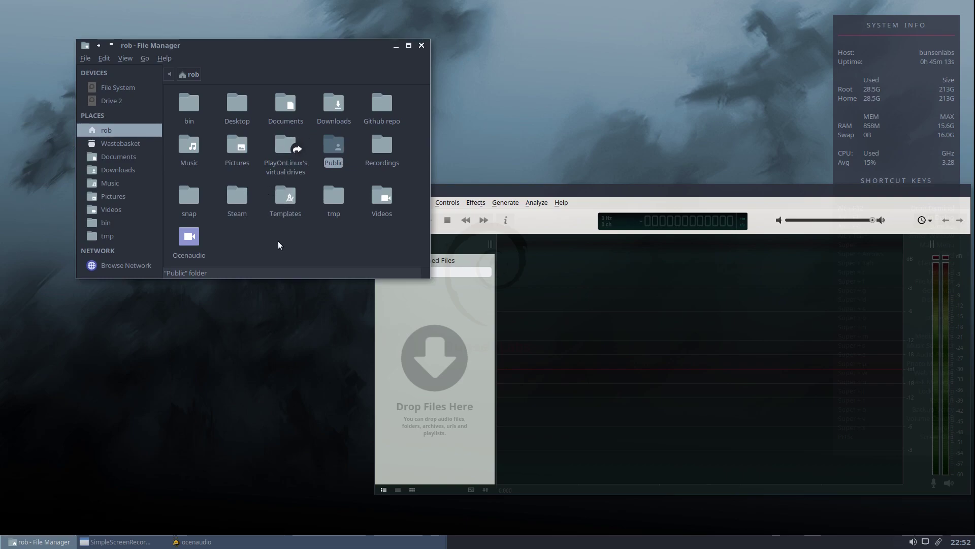
pyautogui.doubleClick(380, 146)
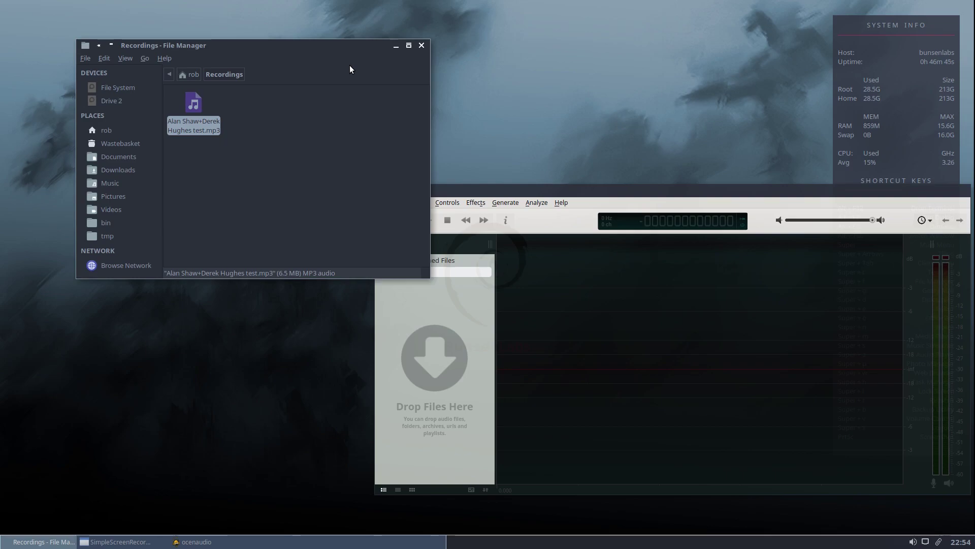
# Step: Drag the MP3 recording into ocenaudio's Opened Files panel and close the file manager
pyautogui.moveTo(279, 48); pyautogui.dragTo(246, 23)
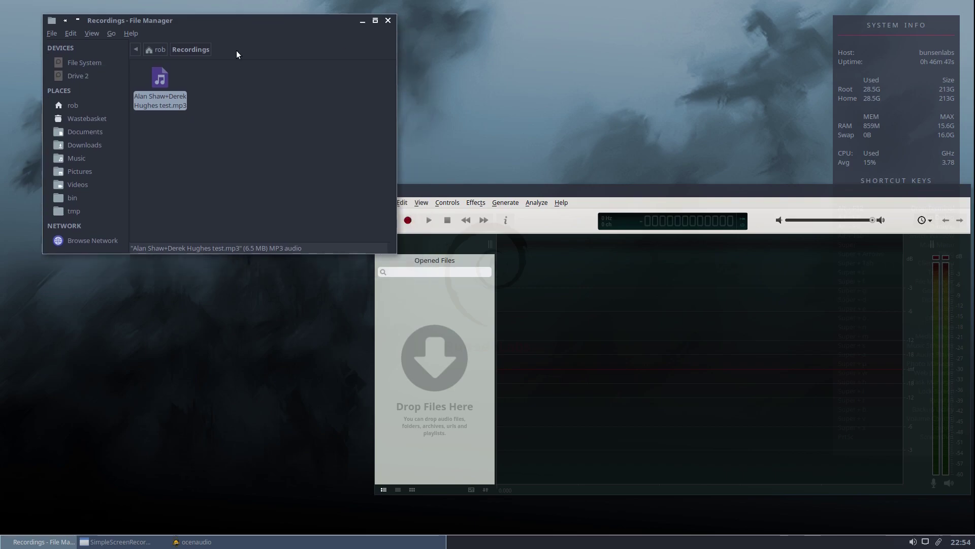
pyautogui.moveTo(162, 76); pyautogui.dragTo(425, 349)
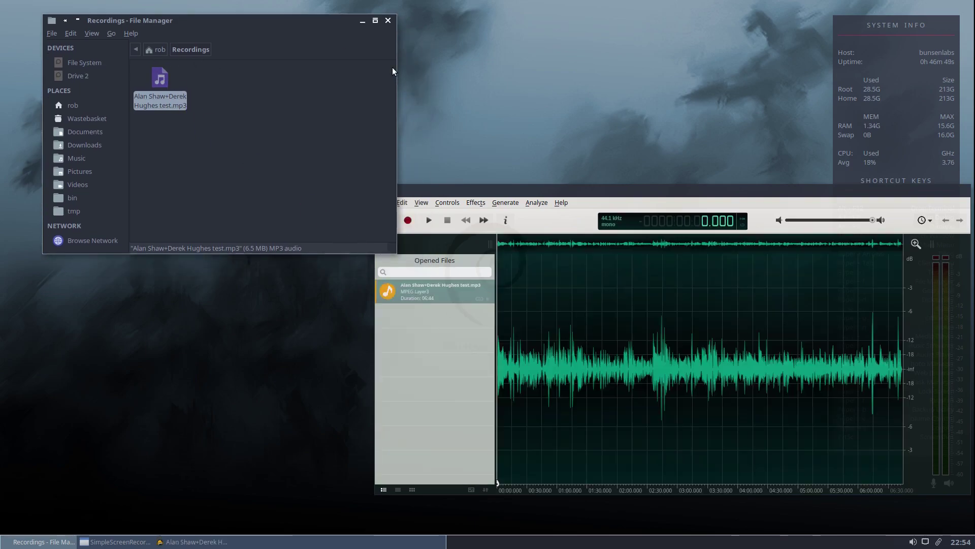
pyautogui.click(388, 21)
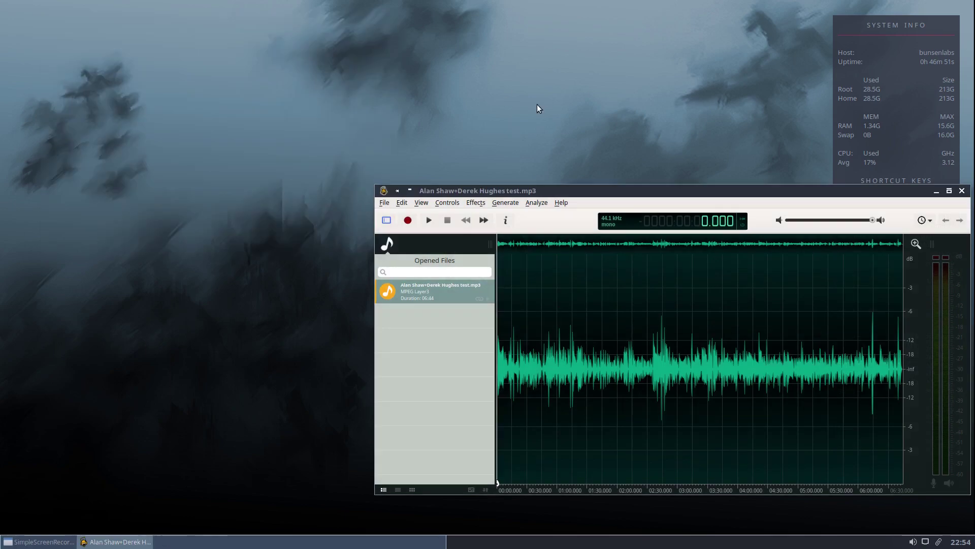
pyautogui.moveTo(739, 191); pyautogui.dragTo(498, 80)
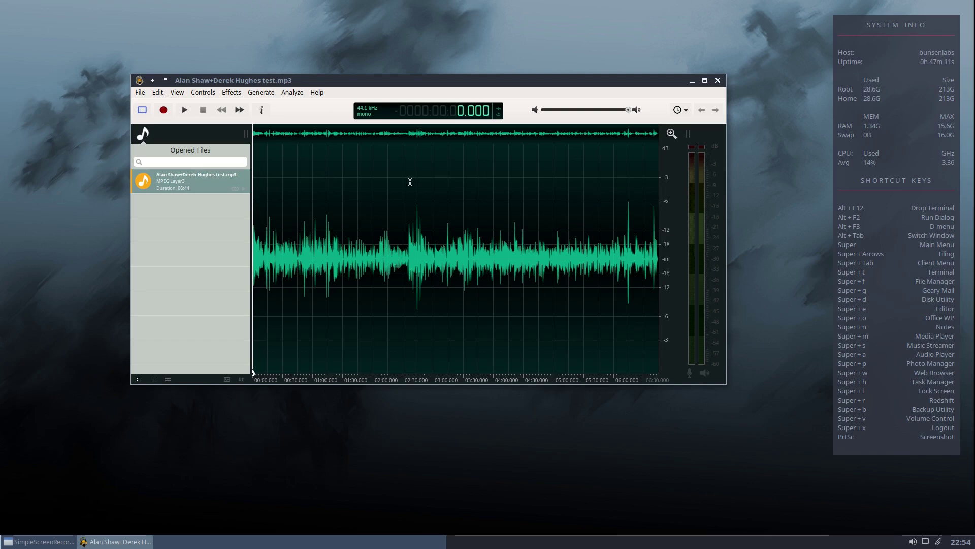
# Step: Hide the Opened Files panel, play the first ten seconds of the recording, then stop
pyautogui.click(142, 110)
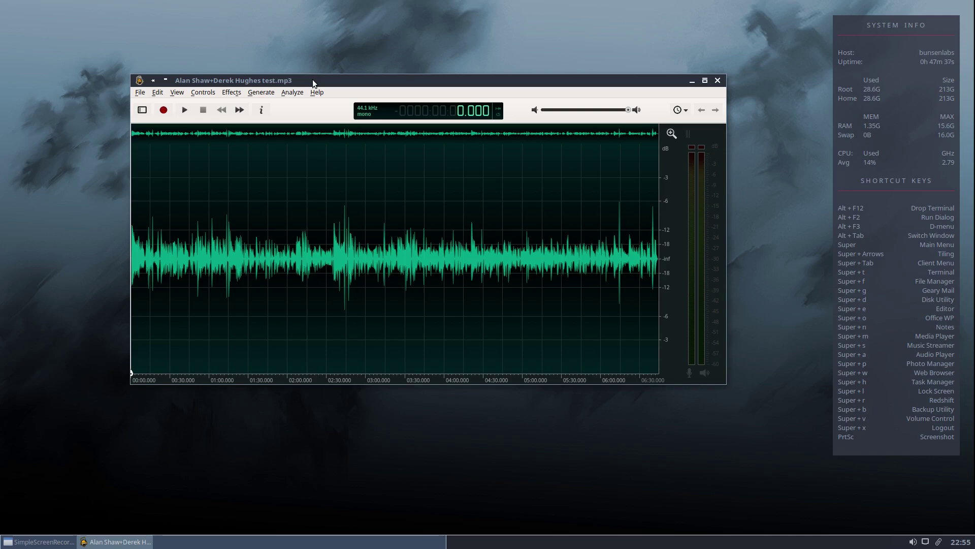
pyautogui.moveTo(312, 79); pyautogui.dragTo(309, 67)
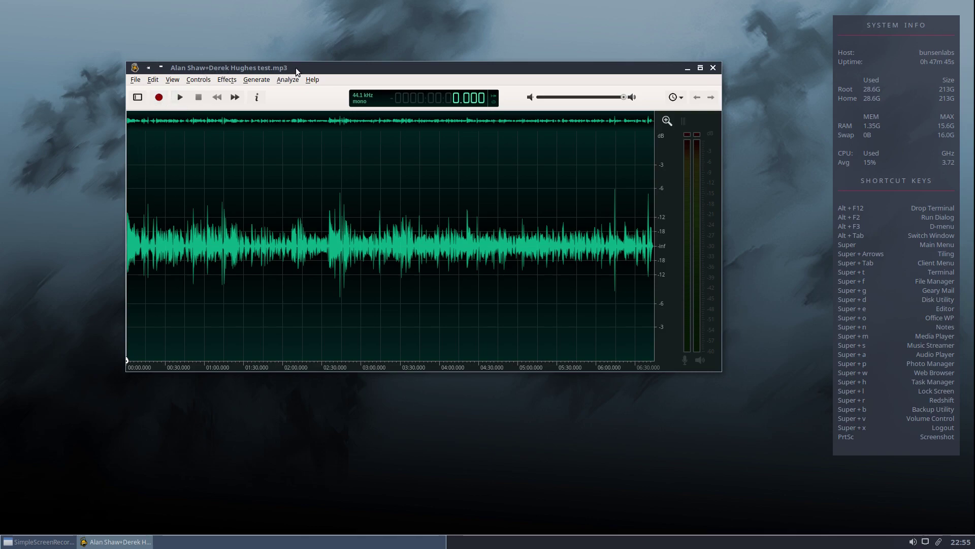
pyautogui.moveTo(295, 68); pyautogui.dragTo(296, 62)
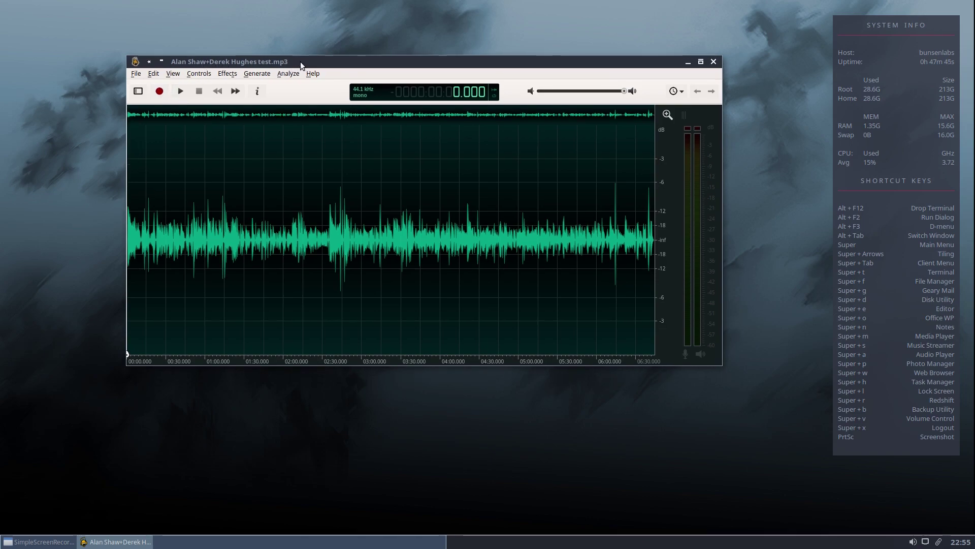
pyautogui.click(180, 92)
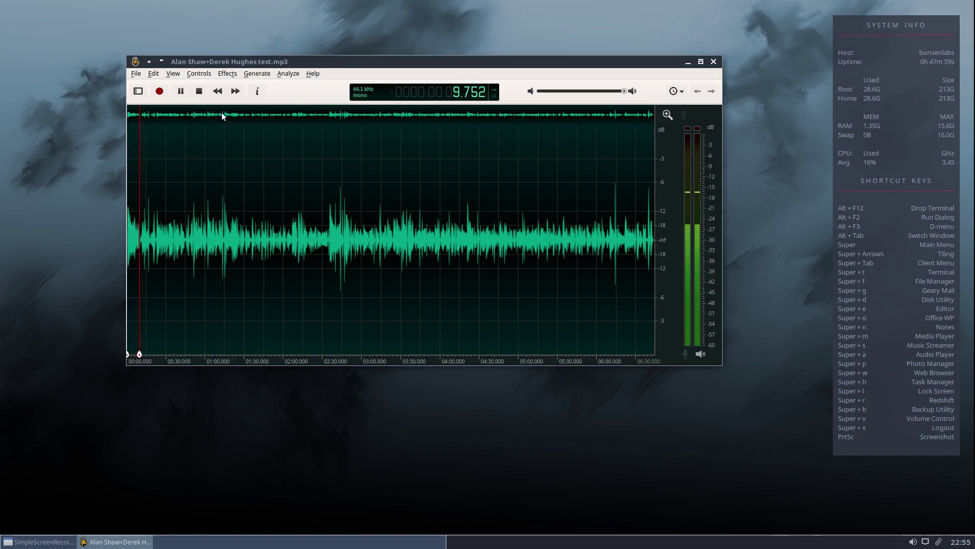
pyautogui.click(199, 91)
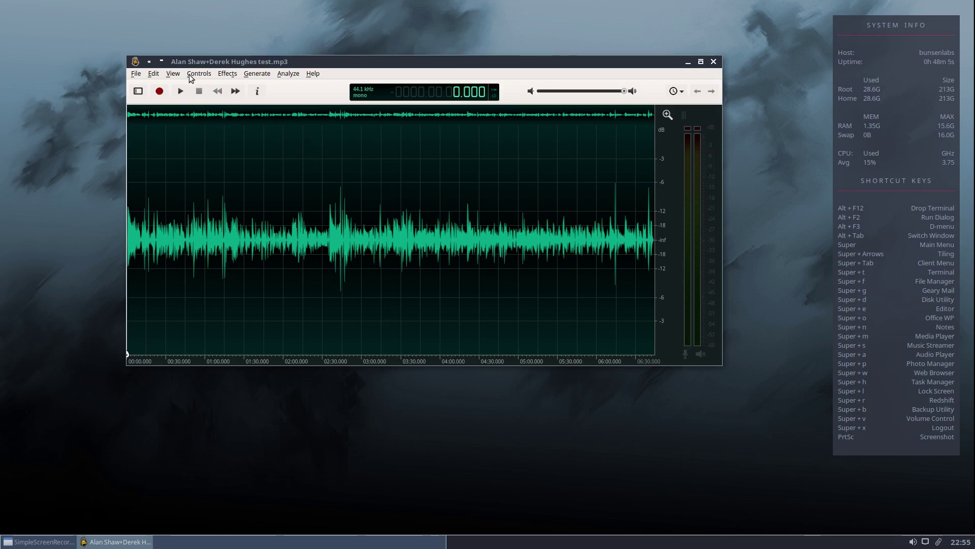
# Step: Select about 18 seconds of speech from 0:37 and bring up Effects > Amplitude
pyautogui.moveTo(313, 62); pyautogui.dragTo(307, 58)
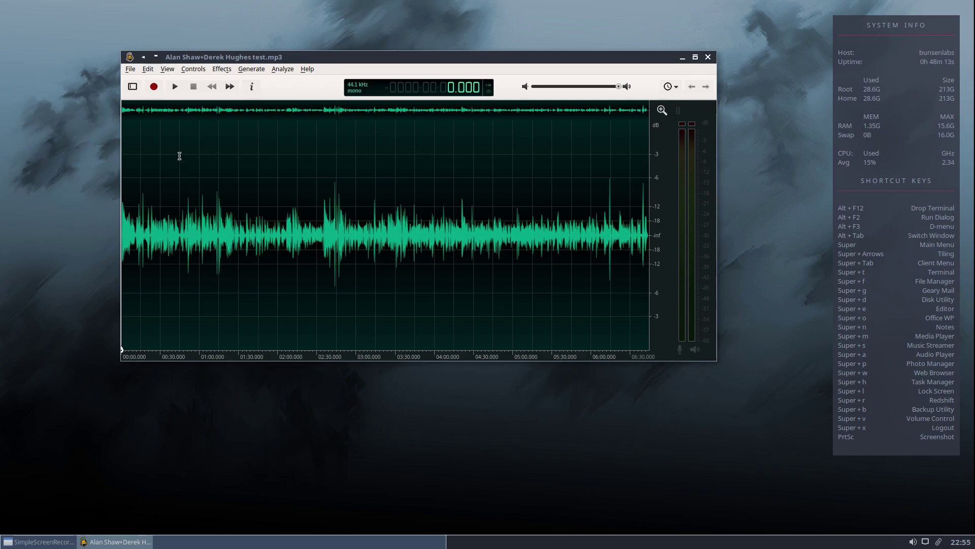
pyautogui.moveTo(179, 154); pyautogui.dragTo(209, 187)
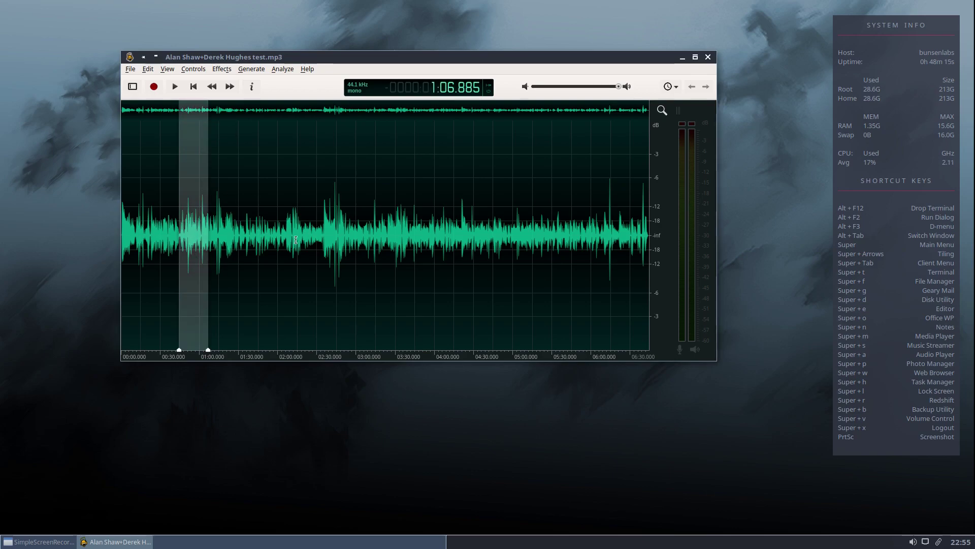
pyautogui.click(220, 70)
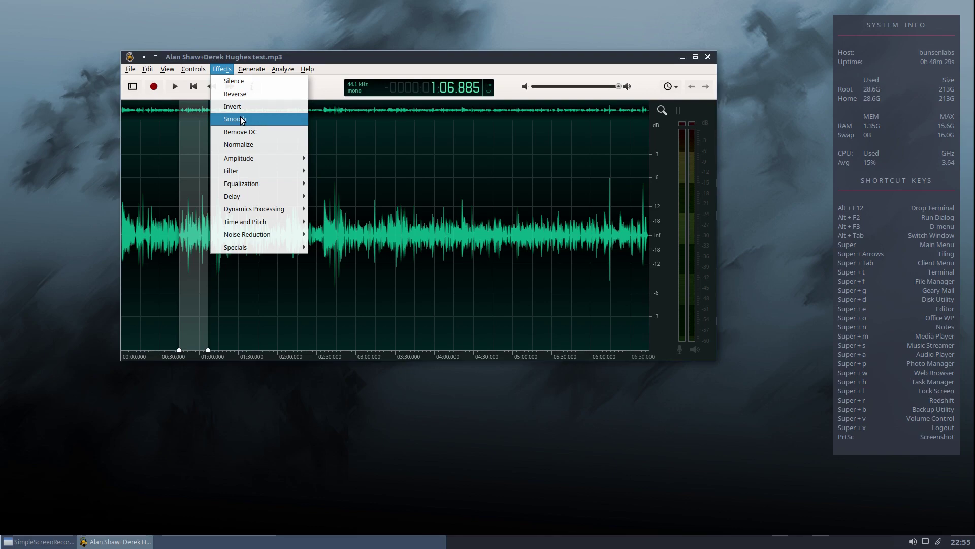
pyautogui.moveTo(250, 161)
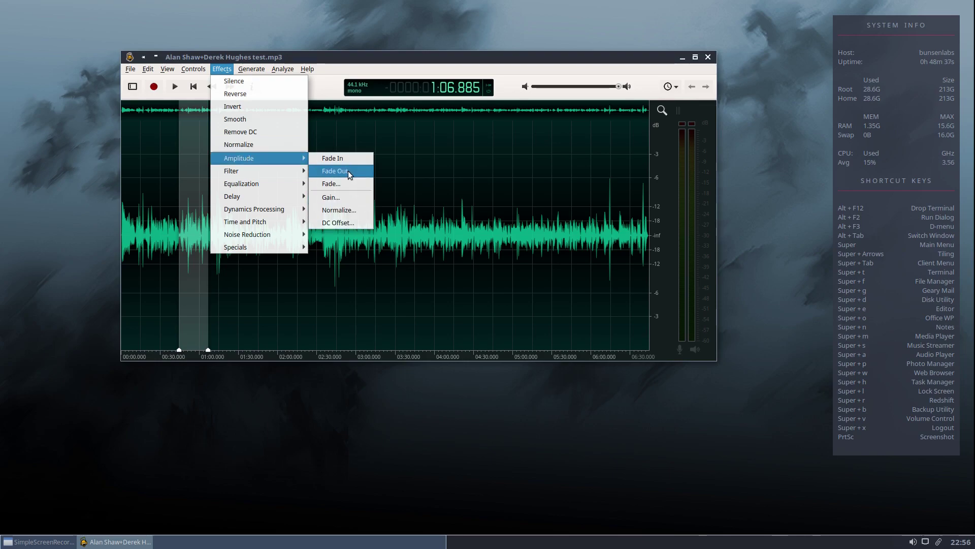
# Step: Apply a 4.51 dB Gain boost to the selected speech
pyautogui.click(338, 197)
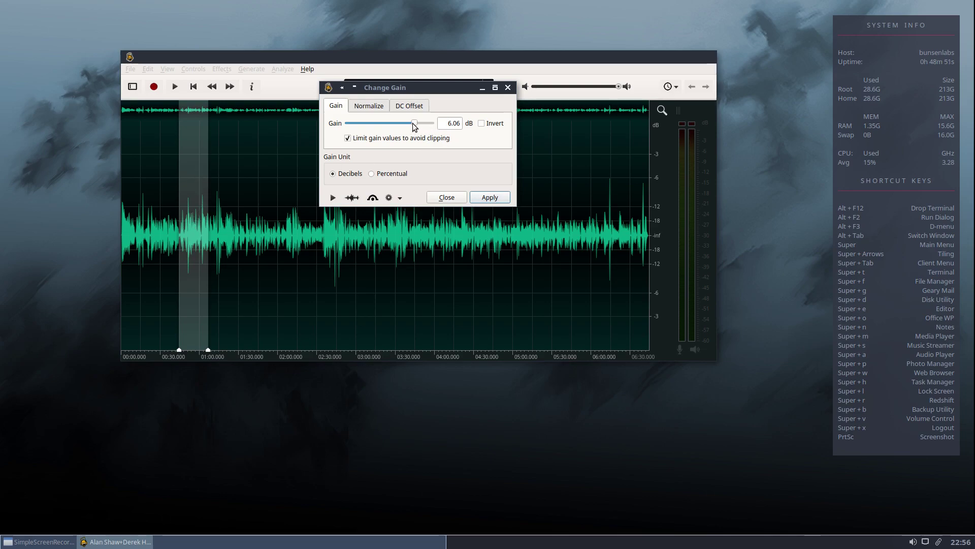
pyautogui.moveTo(415, 126); pyautogui.dragTo(404, 128)
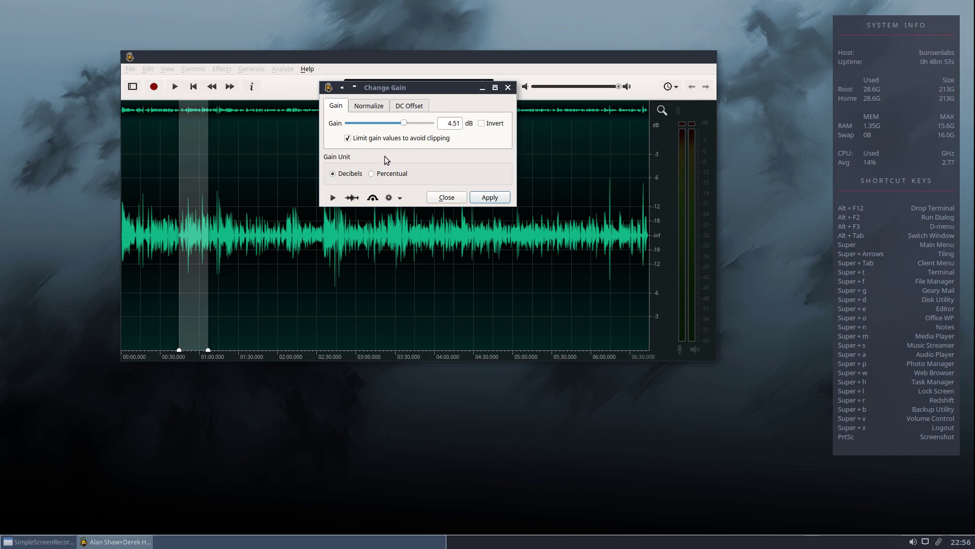
pyautogui.click(490, 198)
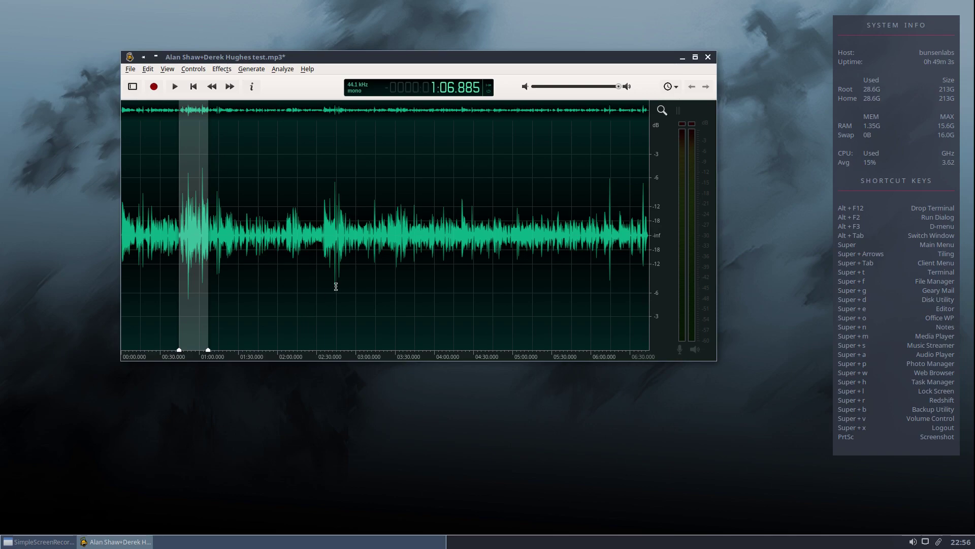
# Step: Select a short stretch of speech near 2:00 and bring up Effects > Equalization
pyautogui.click(232, 184)
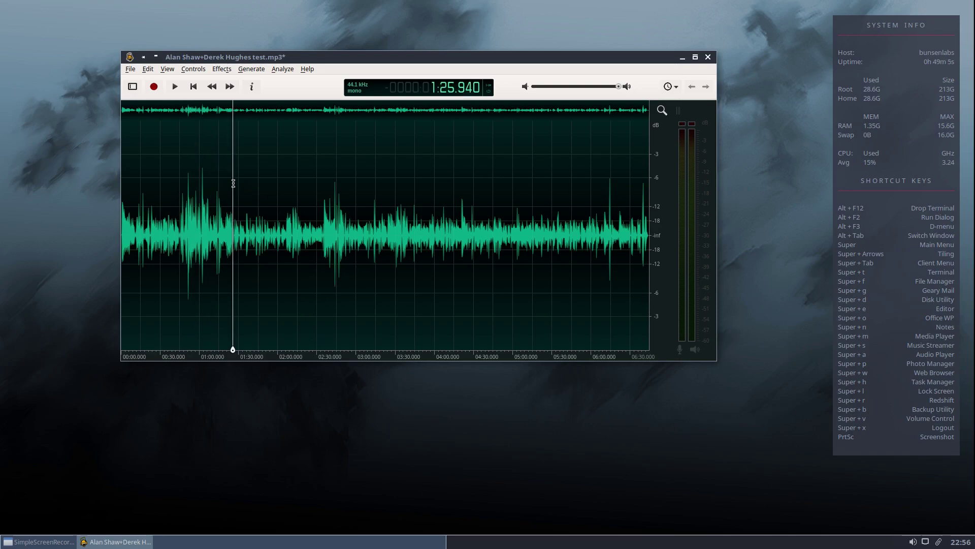
pyautogui.click(321, 190)
pyautogui.click(298, 197)
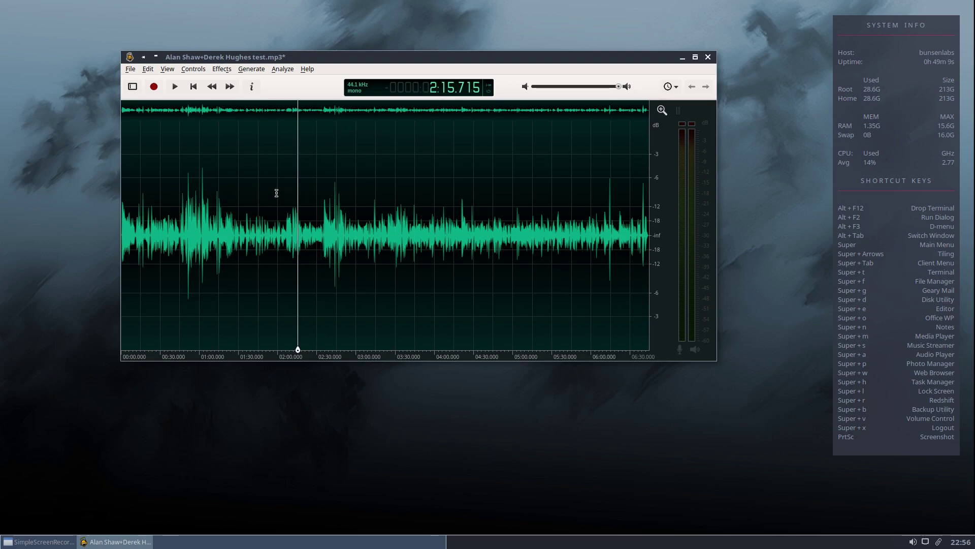
pyautogui.moveTo(276, 193); pyautogui.dragTo(310, 198)
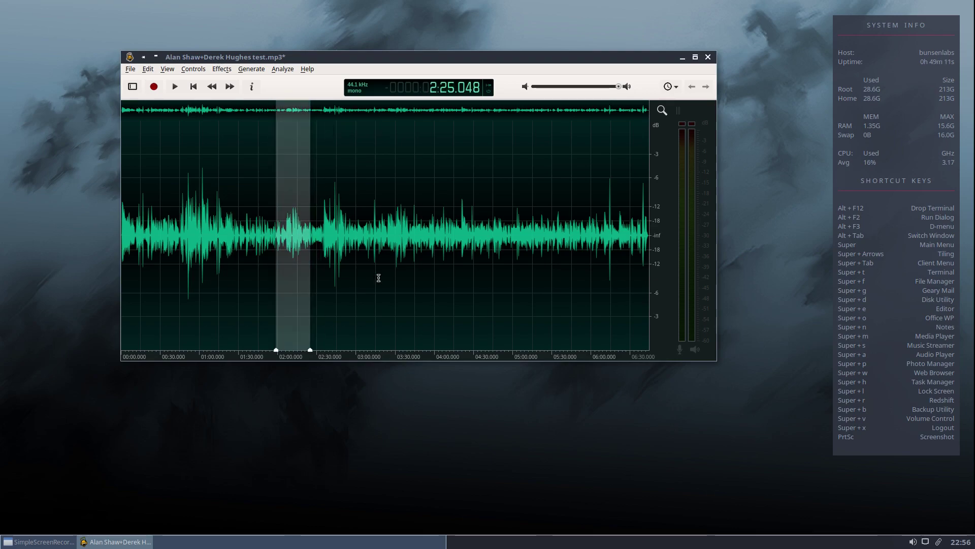
pyautogui.click(222, 69)
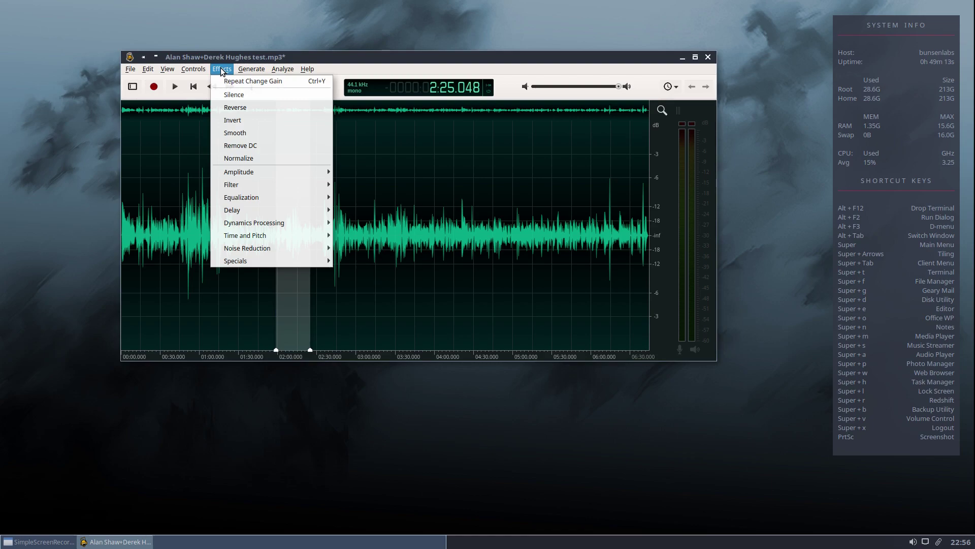
pyautogui.moveTo(246, 188)
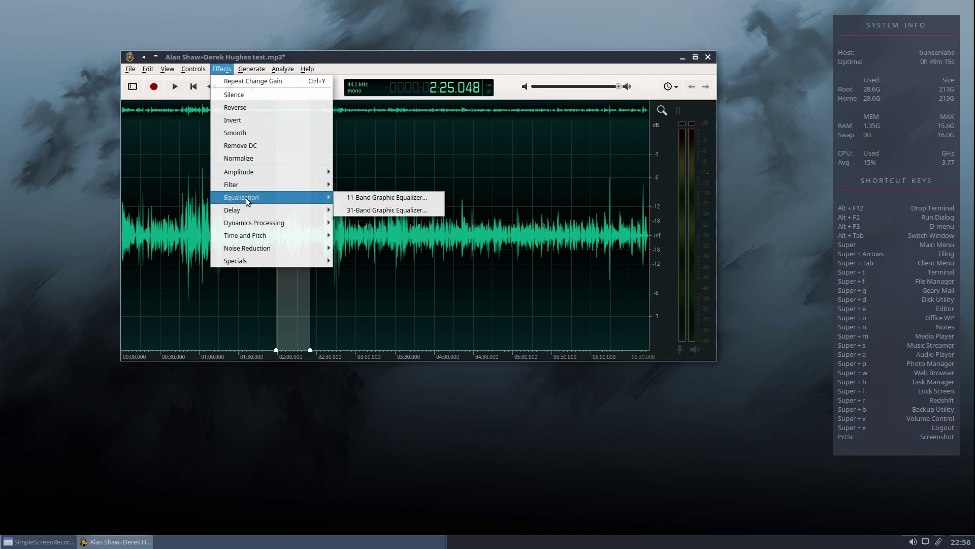
# Step: Boost the 2.5k–6.3k bands in the 31-Band Graphic Equalizer, preview, and apply
pyautogui.click(389, 209)
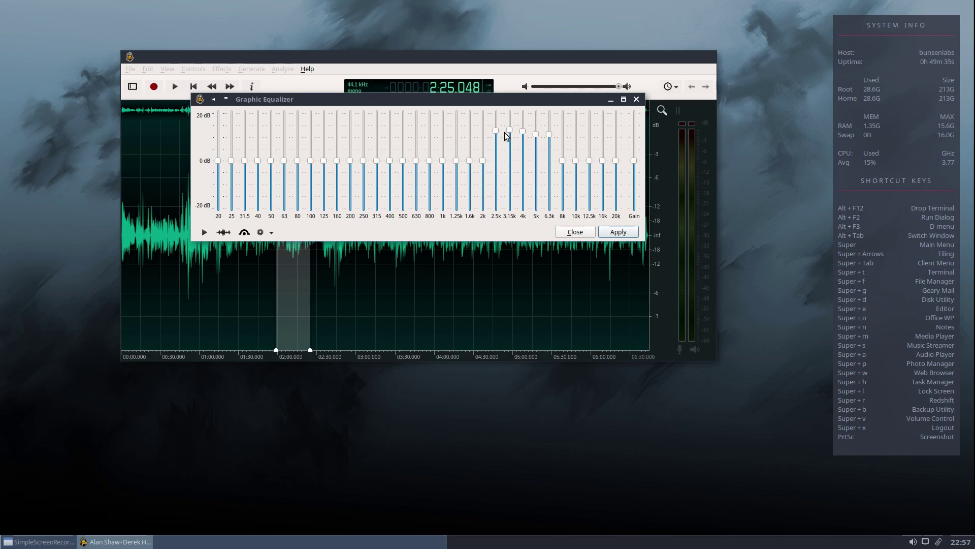
pyautogui.moveTo(495, 136); pyautogui.dragTo(549, 145)
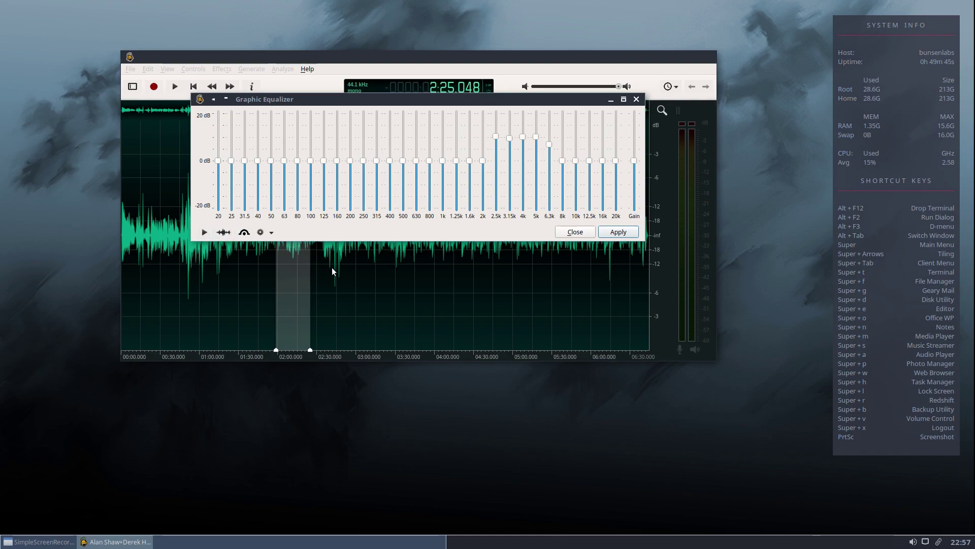
pyautogui.click(205, 233)
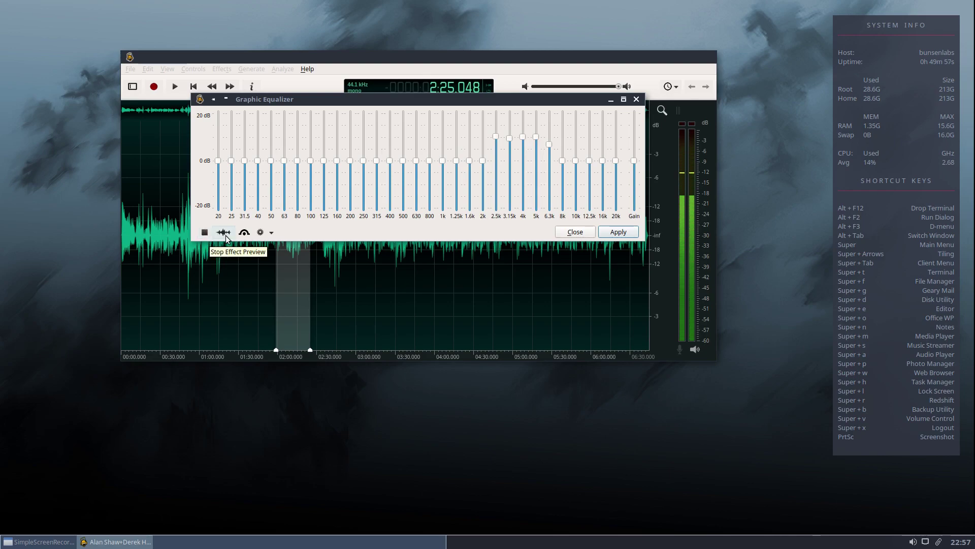
pyautogui.click(204, 233)
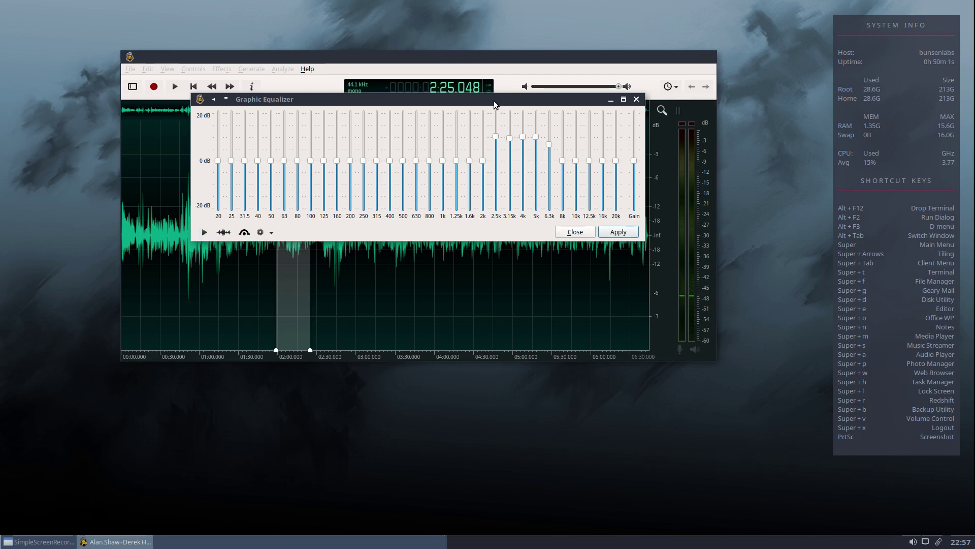
pyautogui.moveTo(496, 97); pyautogui.dragTo(612, 56)
pyautogui.click(733, 191)
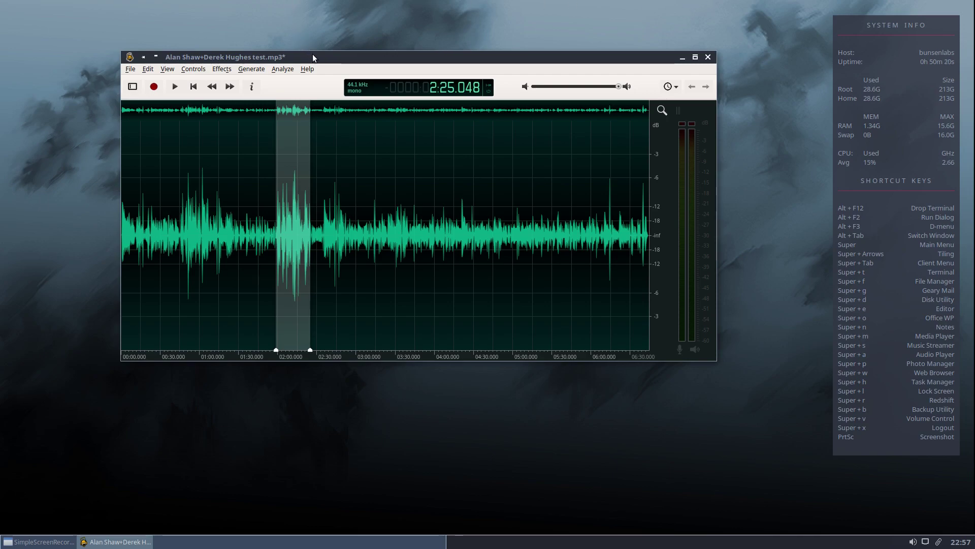
# Step: Play the equalized passage from 1:54, pause at 2:06.767, then place the cursor after it
pyautogui.moveTo(312, 57); pyautogui.dragTo(305, 54)
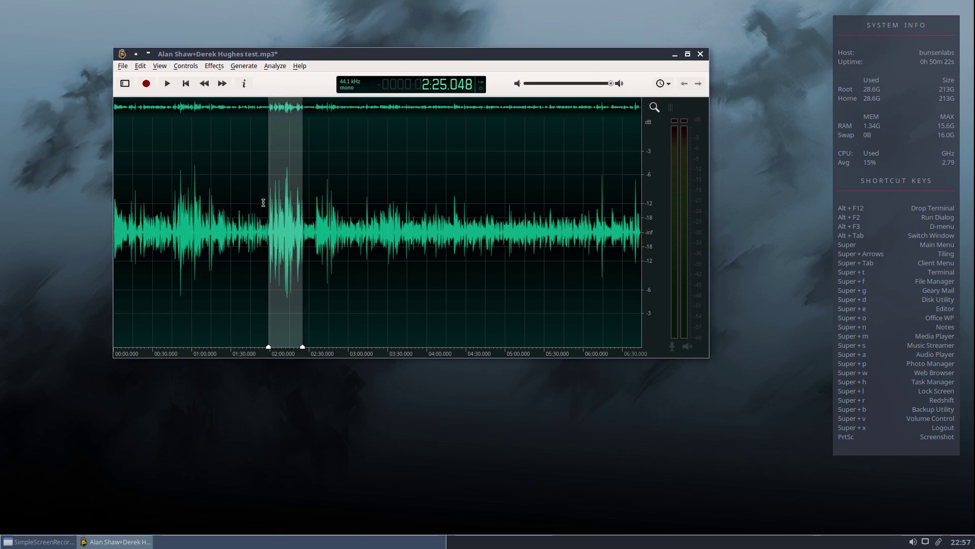
pyautogui.click(256, 207)
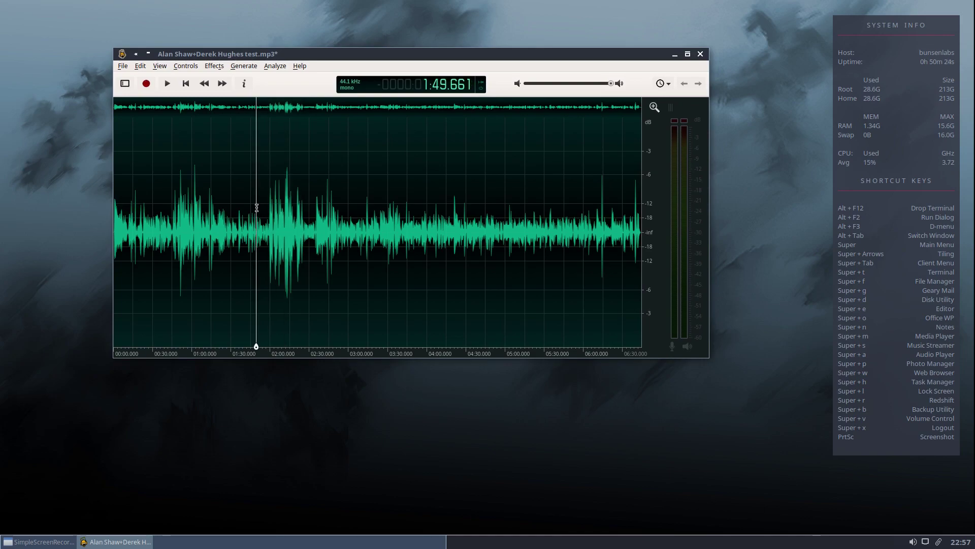
pyautogui.click(263, 205)
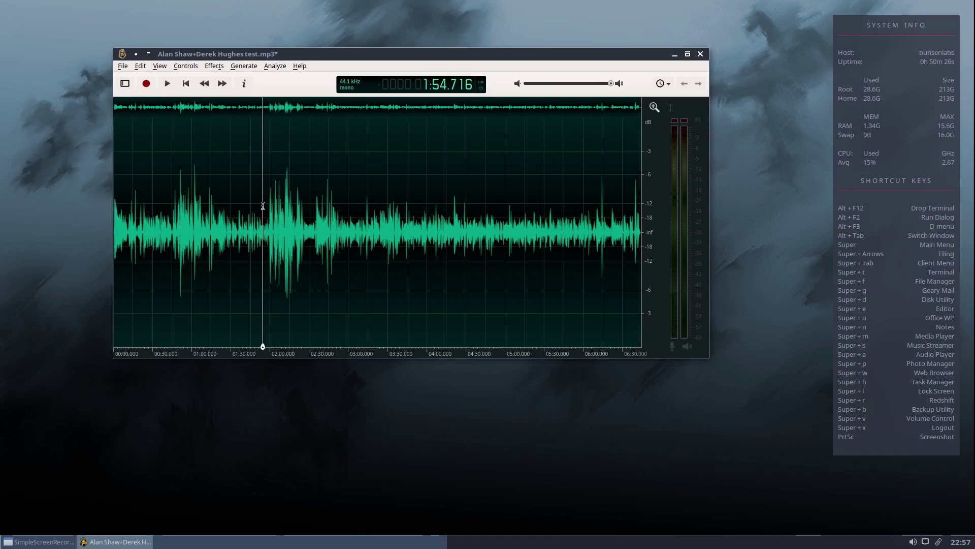
pyautogui.click(168, 84)
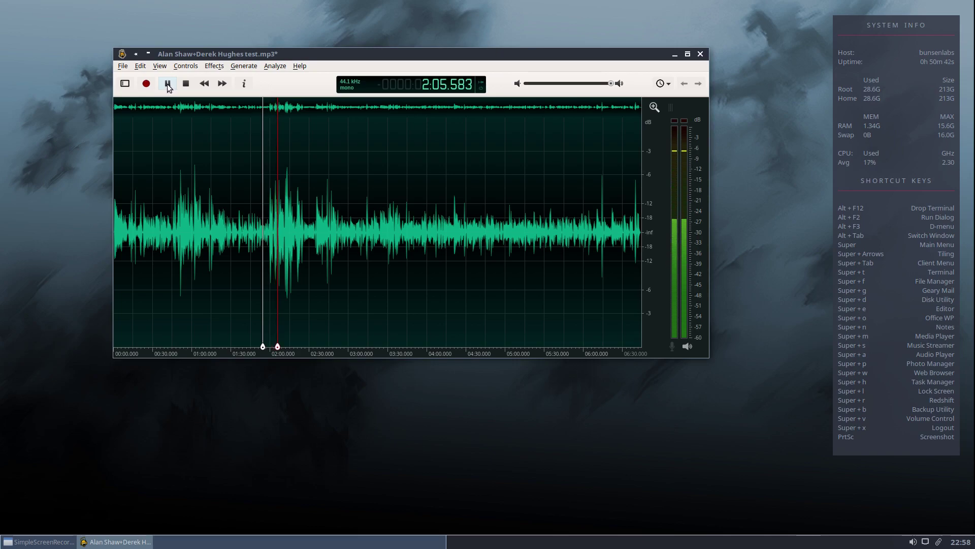
pyautogui.click(167, 84)
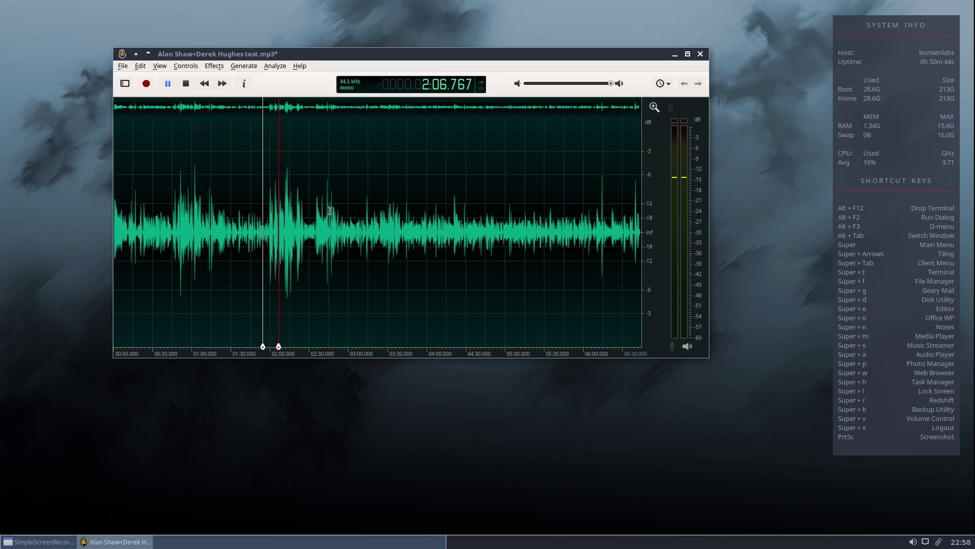
pyautogui.click(332, 185)
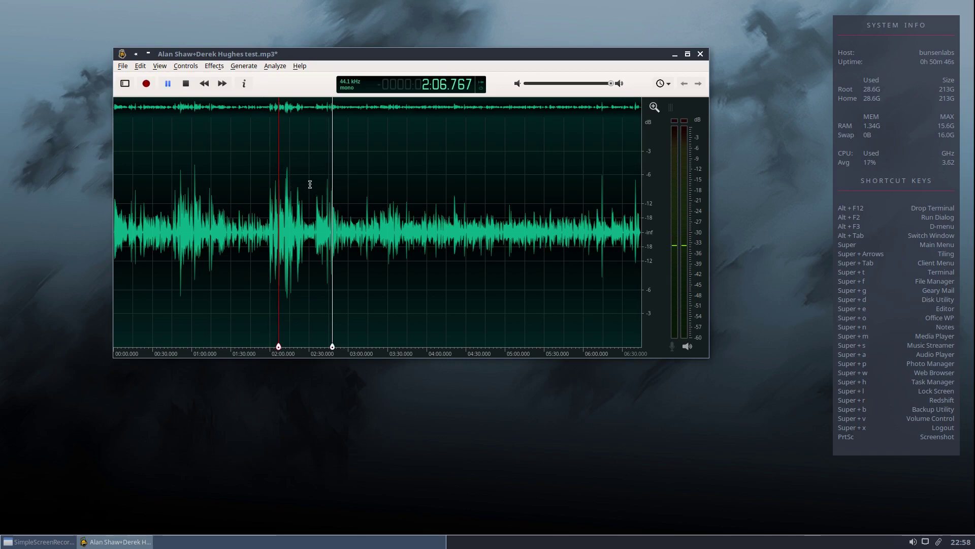
# Step: Select about 17 seconds just after 2:25 and open the delay-family effects dialog on Chorus
pyautogui.moveTo(311, 183); pyautogui.dragTo(340, 189)
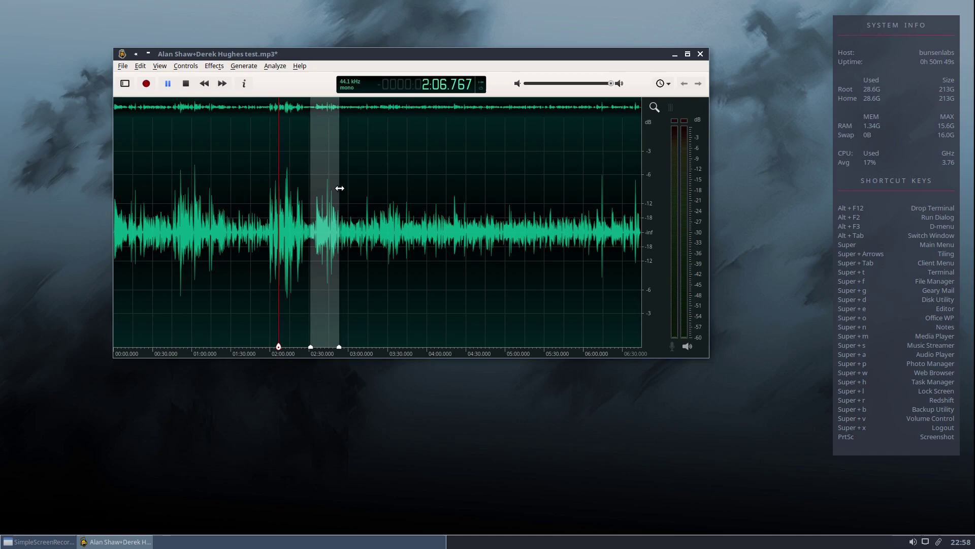
pyautogui.click(213, 67)
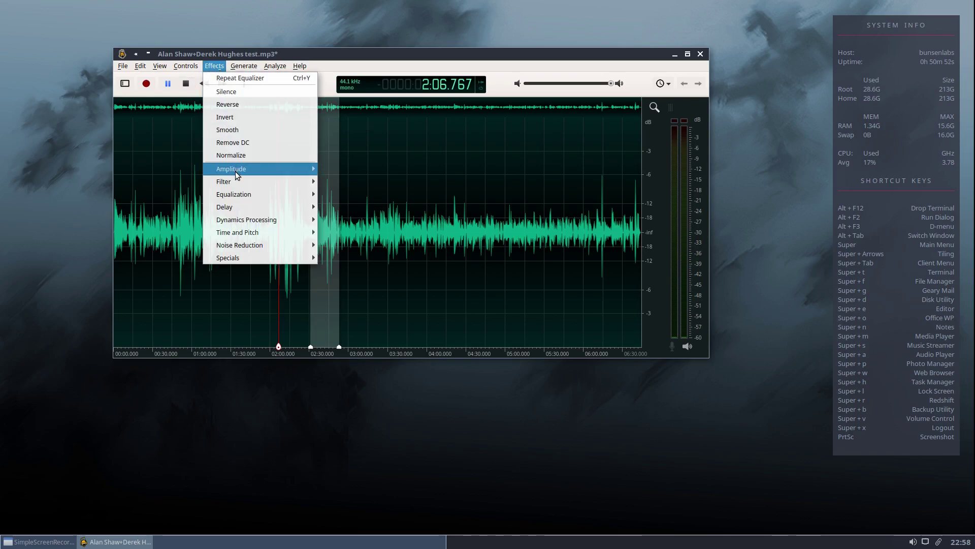
pyautogui.moveTo(232, 212)
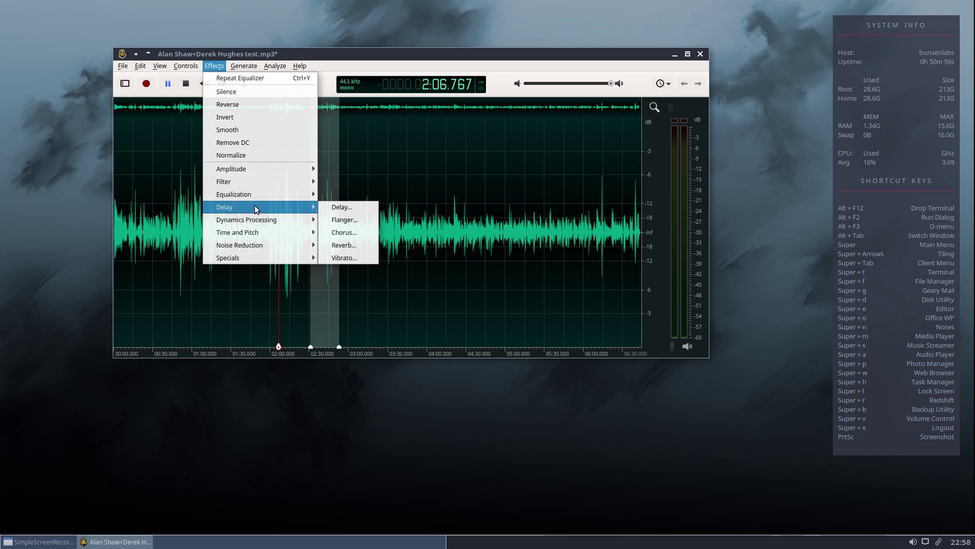
pyautogui.click(347, 233)
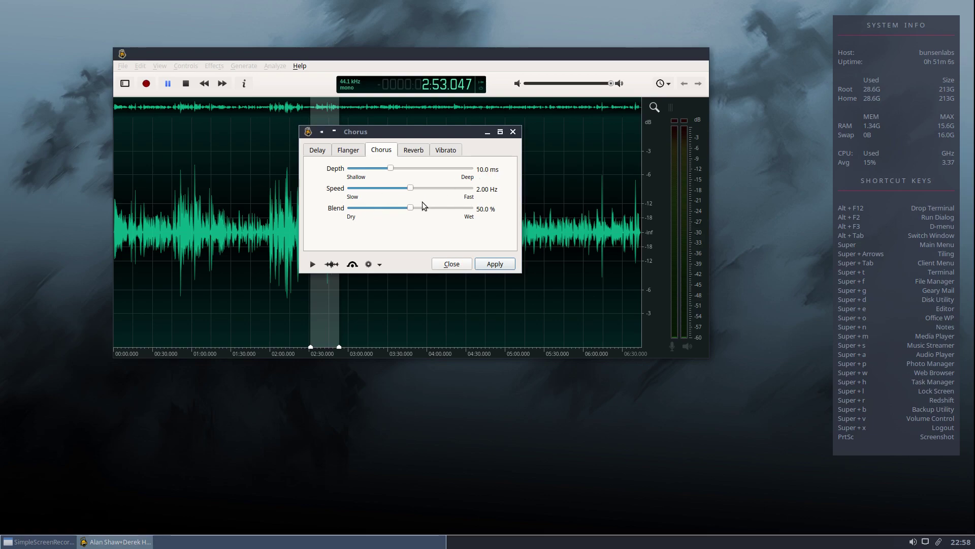
# Step: Preview the Delay and Flanger effects on the selection, then look at Chorus
pyautogui.click(320, 154)
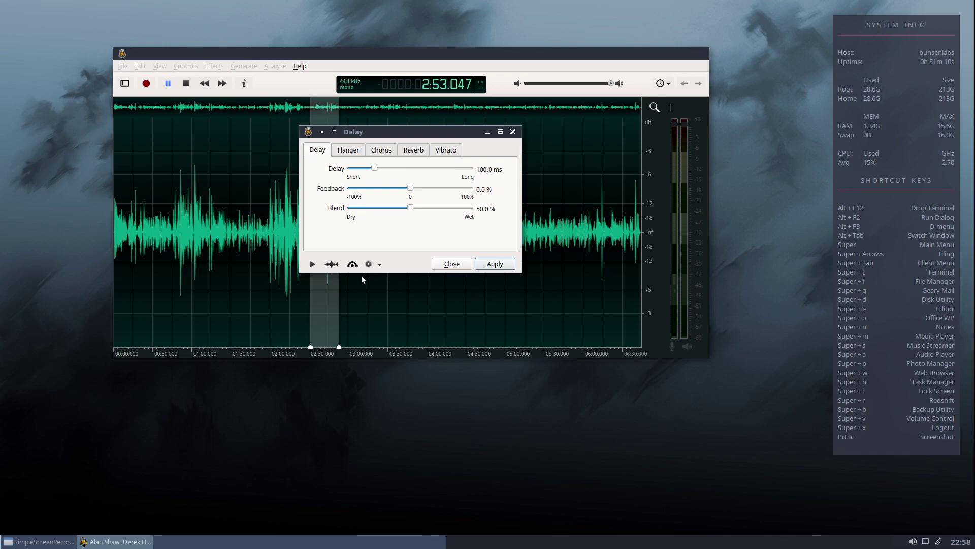
pyautogui.click(313, 264)
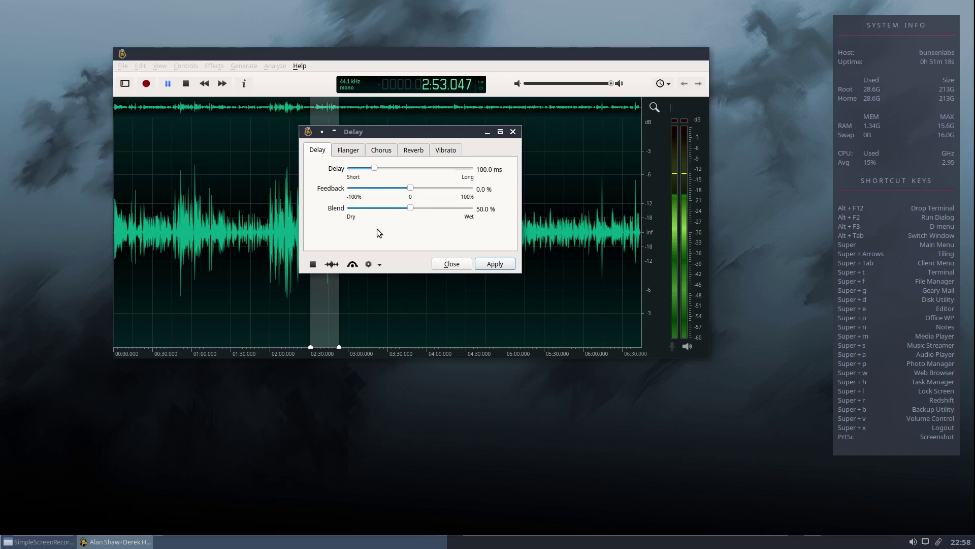
pyautogui.click(312, 264)
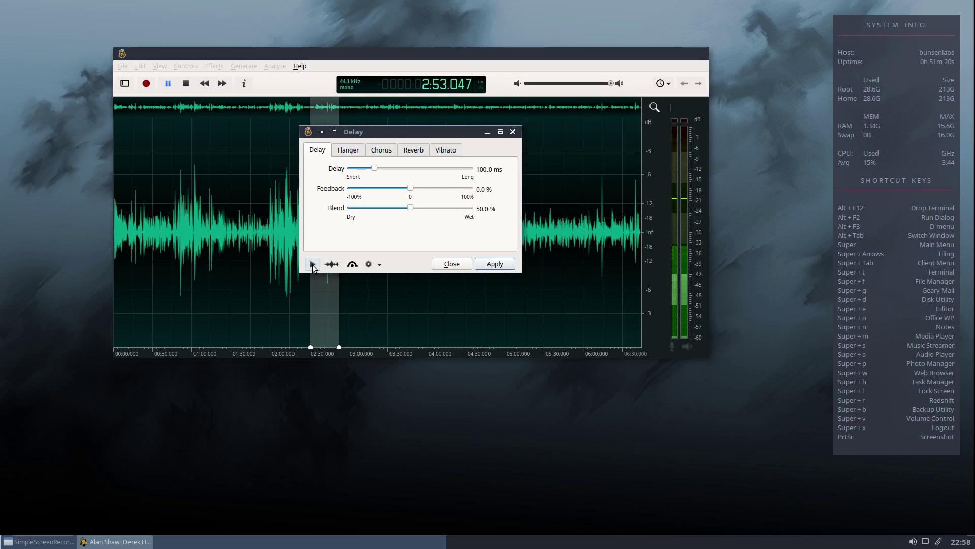
pyautogui.click(349, 151)
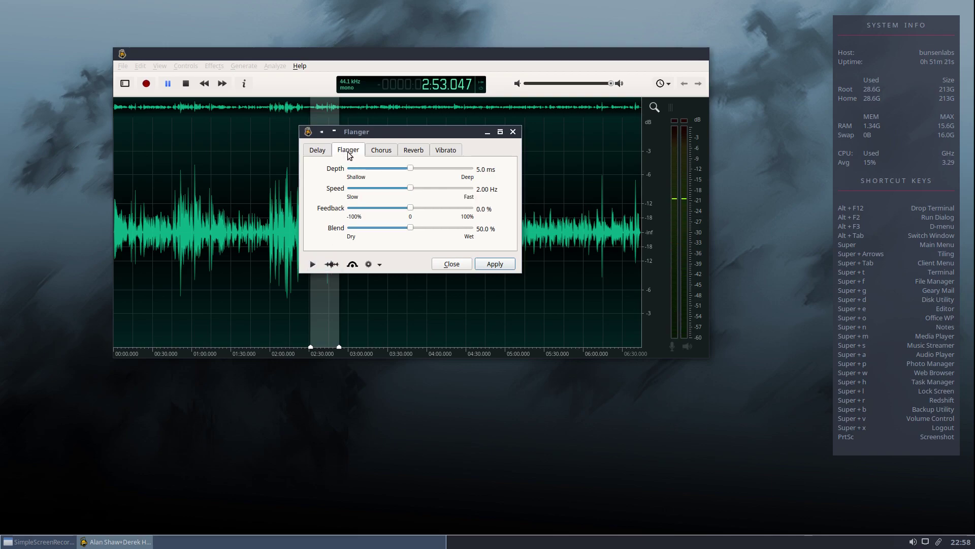
pyautogui.click(313, 264)
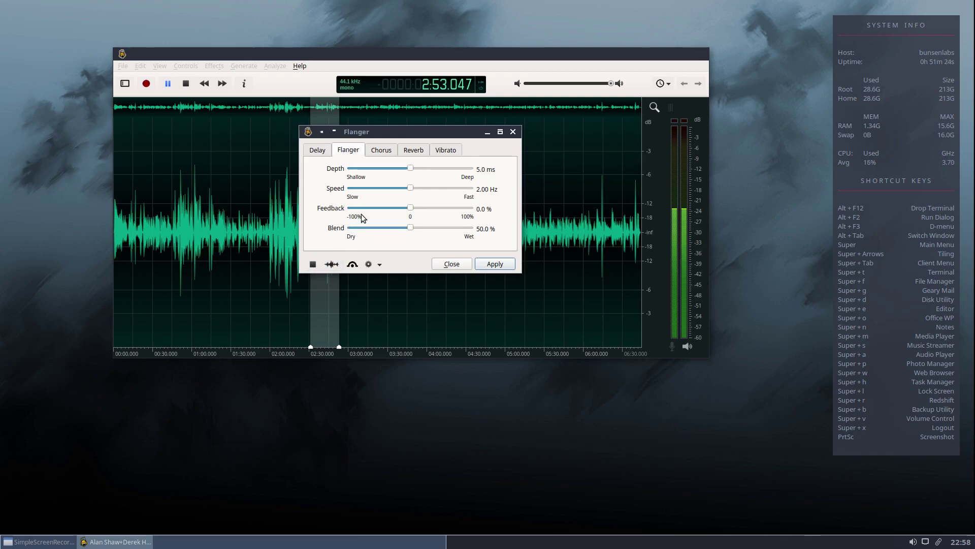
pyautogui.click(381, 149)
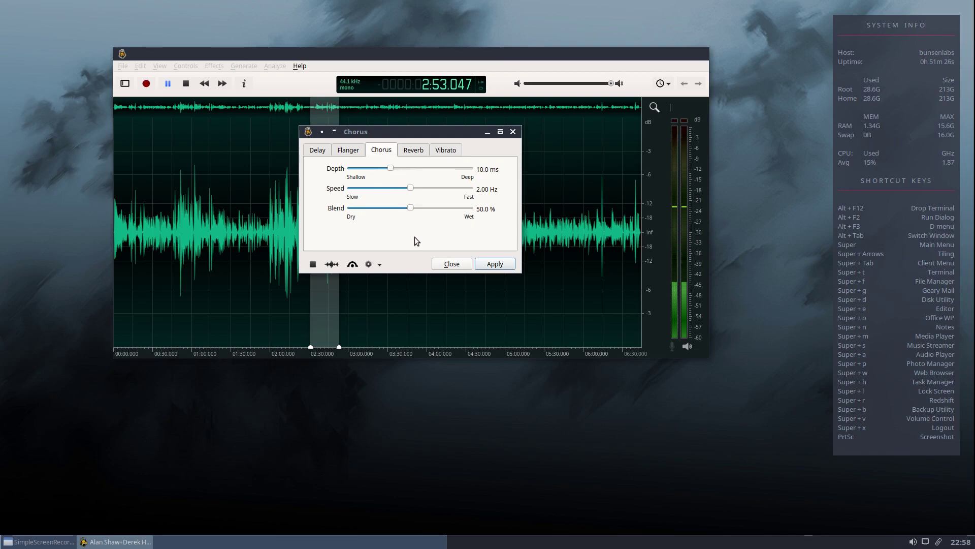
# Step: Apply Reverb with a 94.2 % decay to the selected section
pyautogui.click(413, 151)
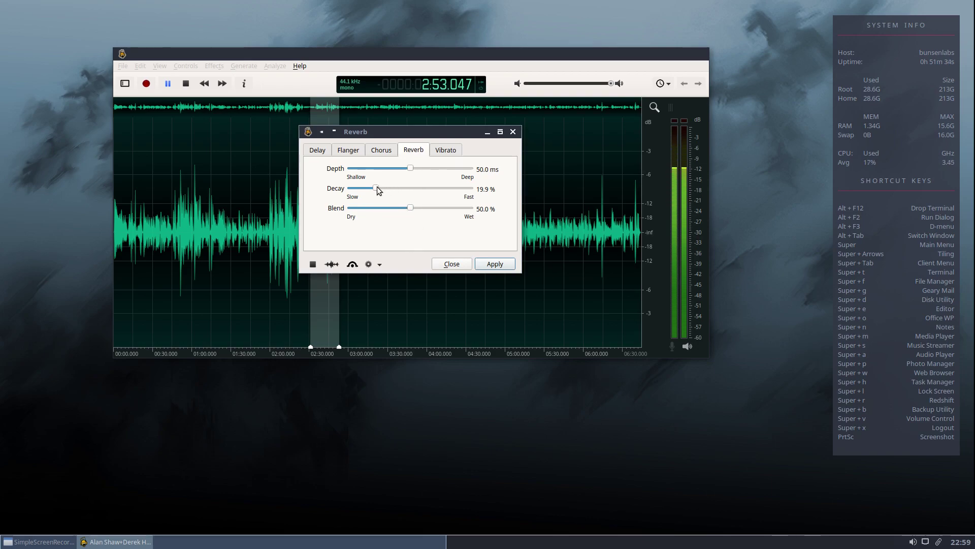
pyautogui.moveTo(377, 188); pyautogui.dragTo(471, 192)
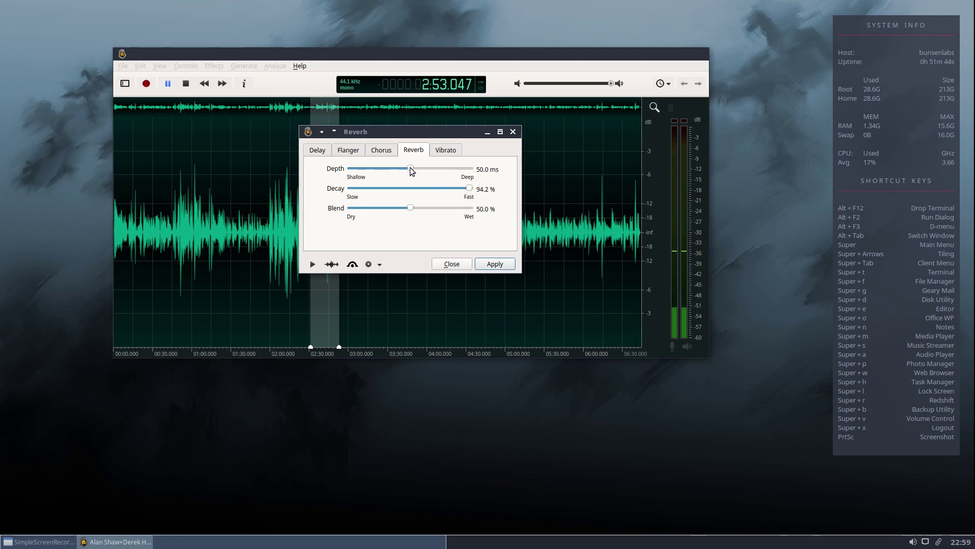
pyautogui.click(491, 264)
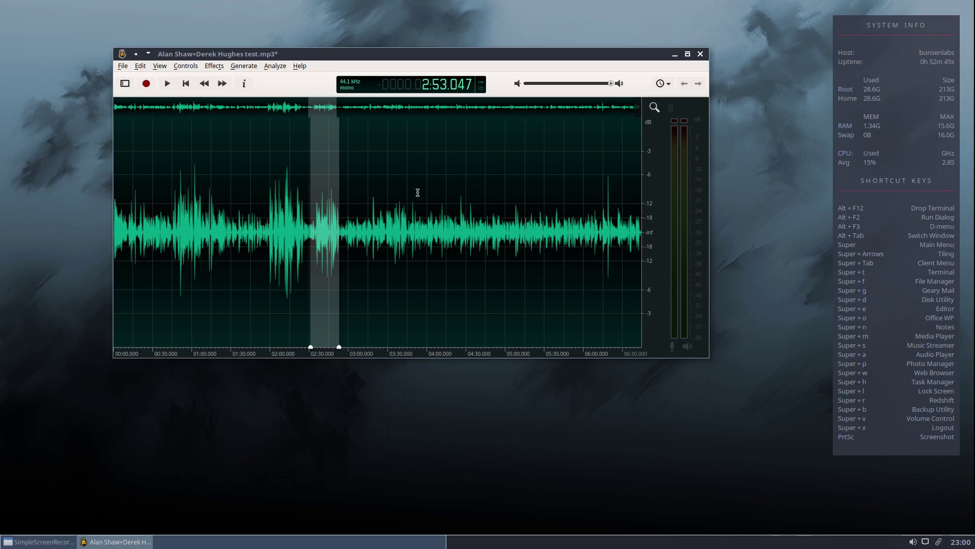
pyautogui.click(164, 65)
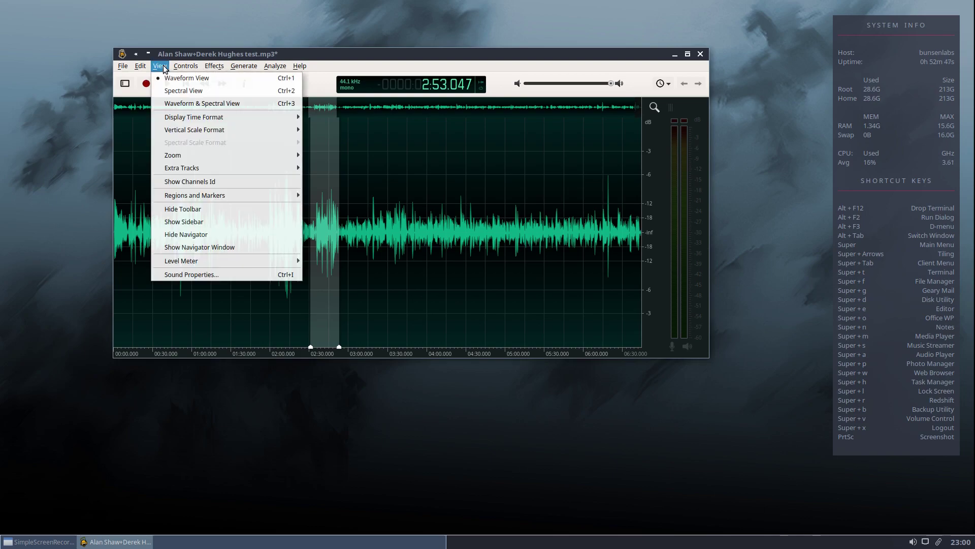
pyautogui.click(179, 93)
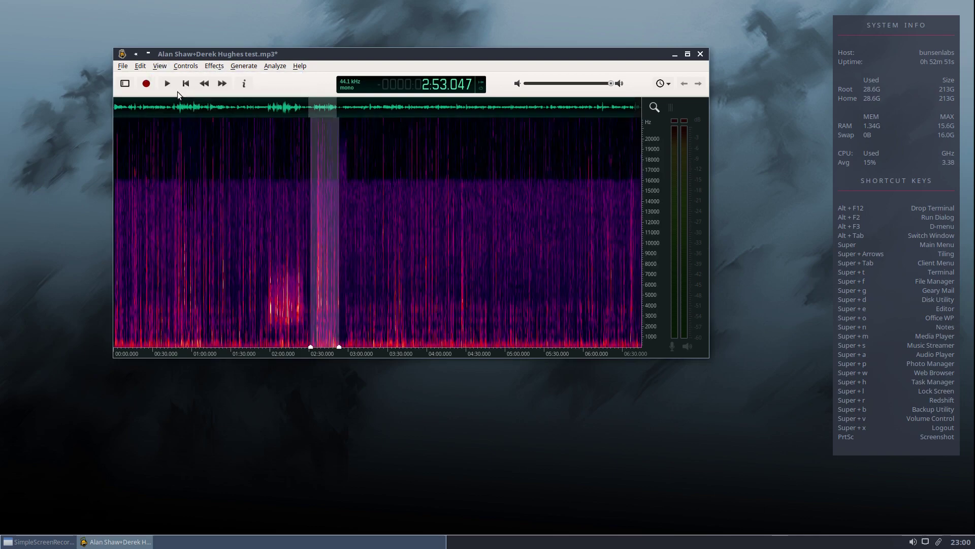
pyautogui.click(161, 66)
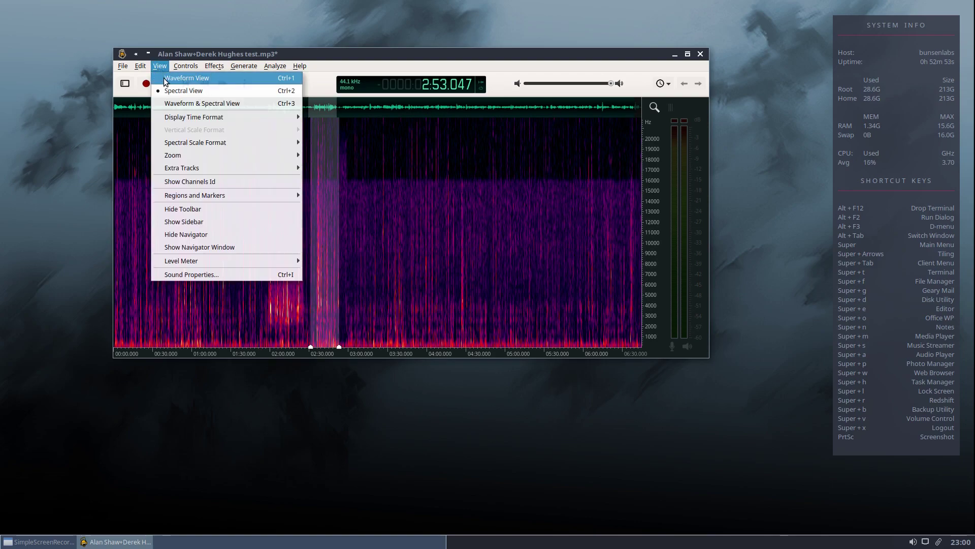
pyautogui.click(173, 103)
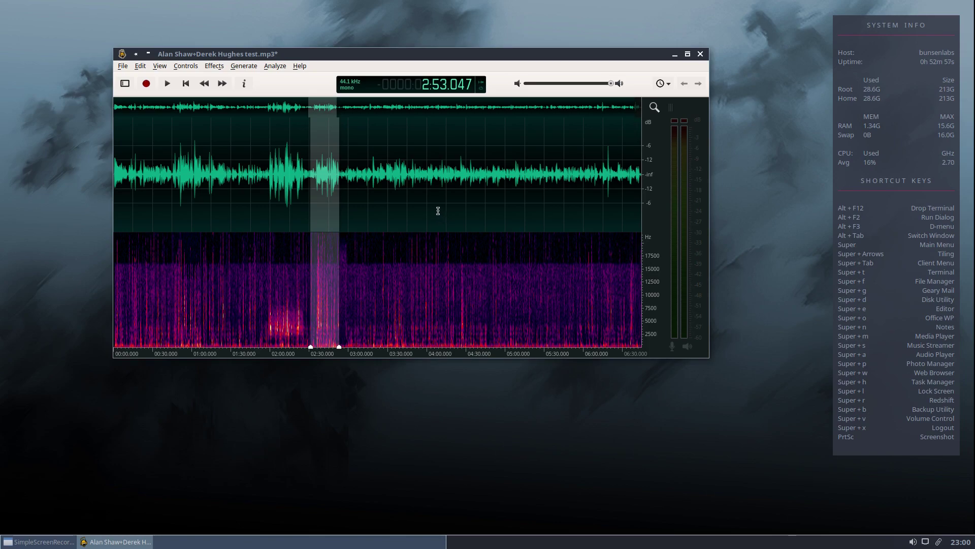
pyautogui.click(159, 66)
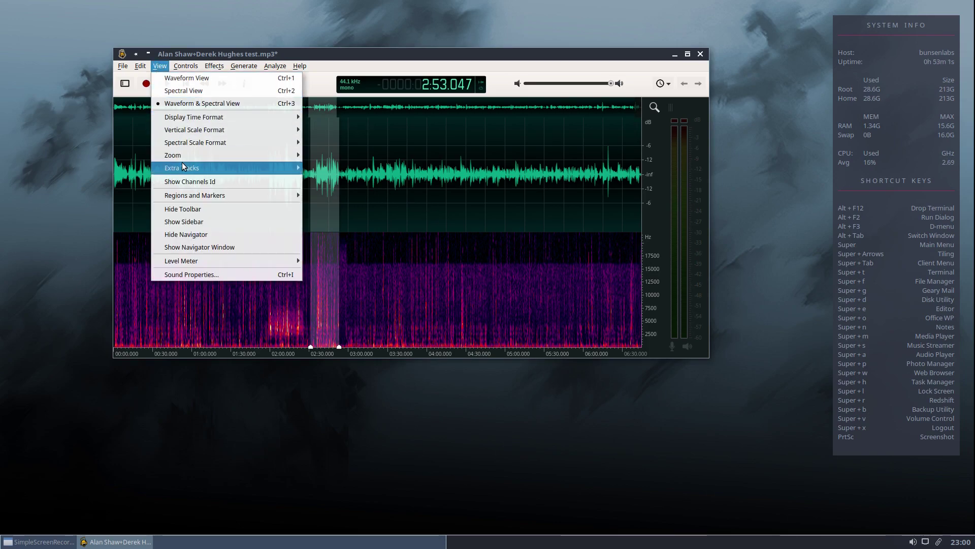
pyautogui.moveTo(183, 167)
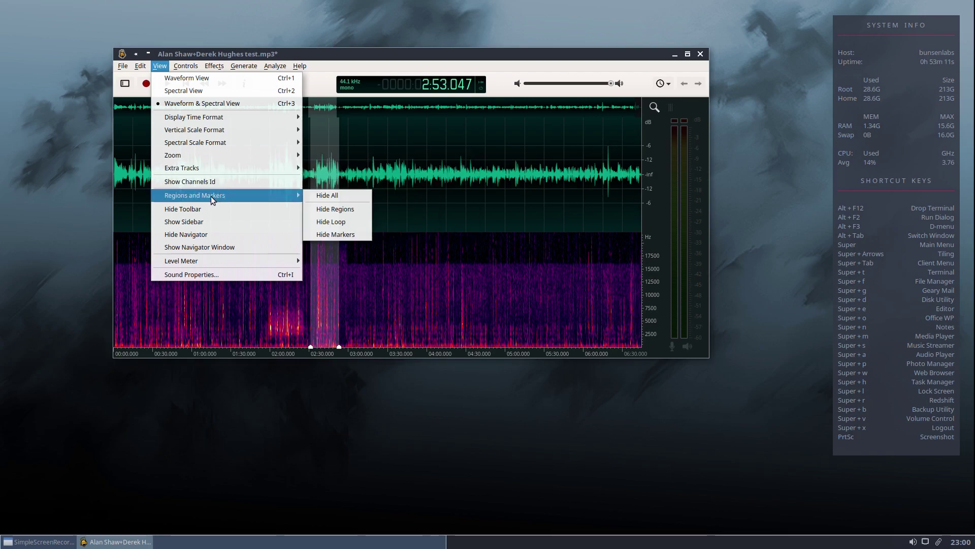
pyautogui.click(182, 222)
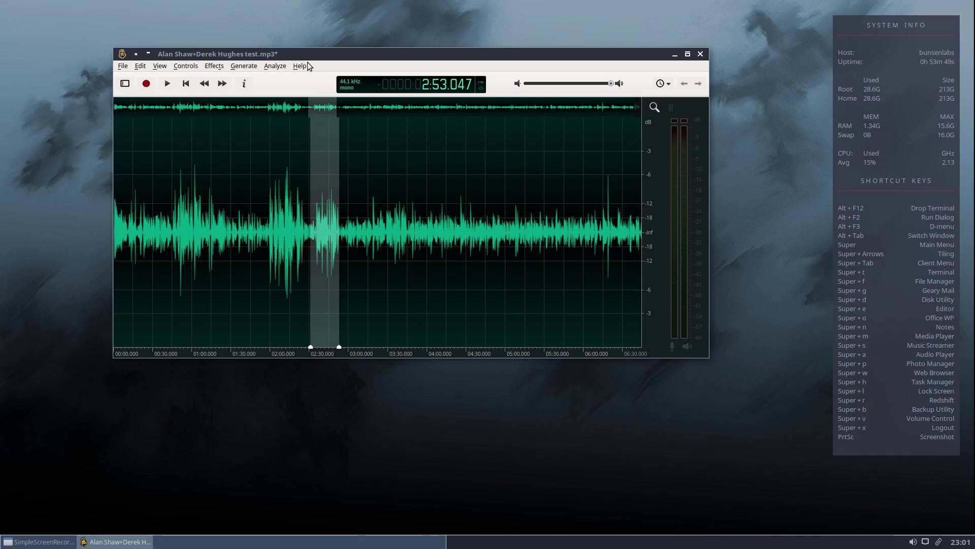
# Step: Open the tone generator and keep the Sine waveform
pyautogui.click(239, 70)
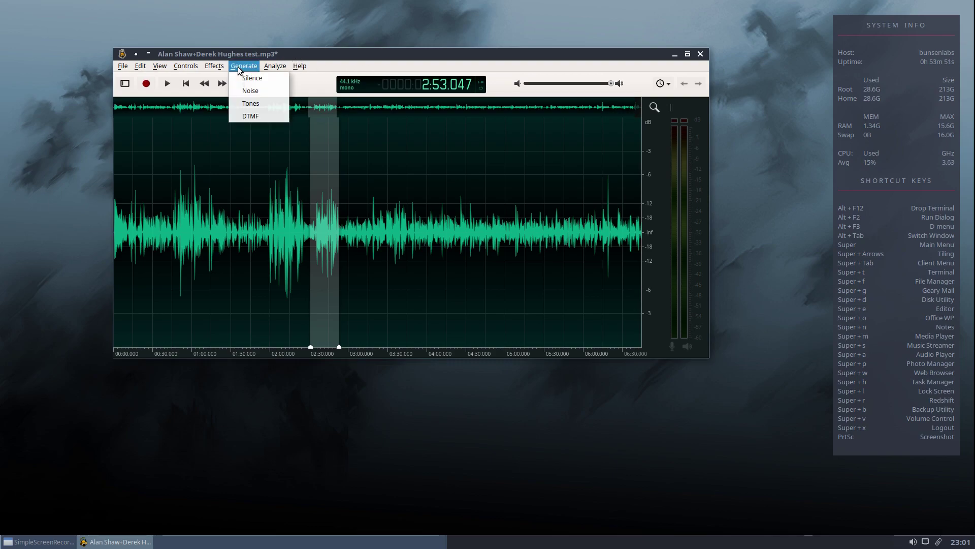
pyautogui.click(250, 103)
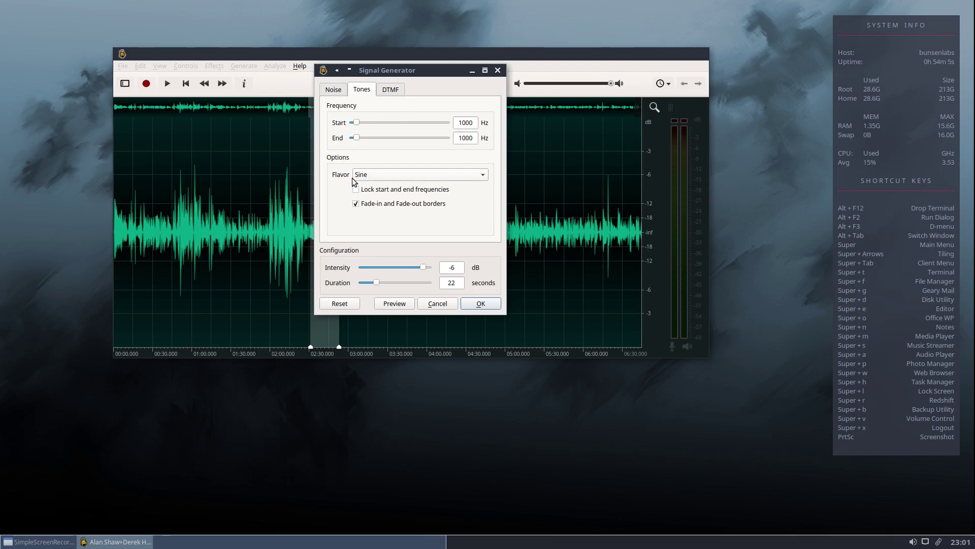
pyautogui.click(483, 177)
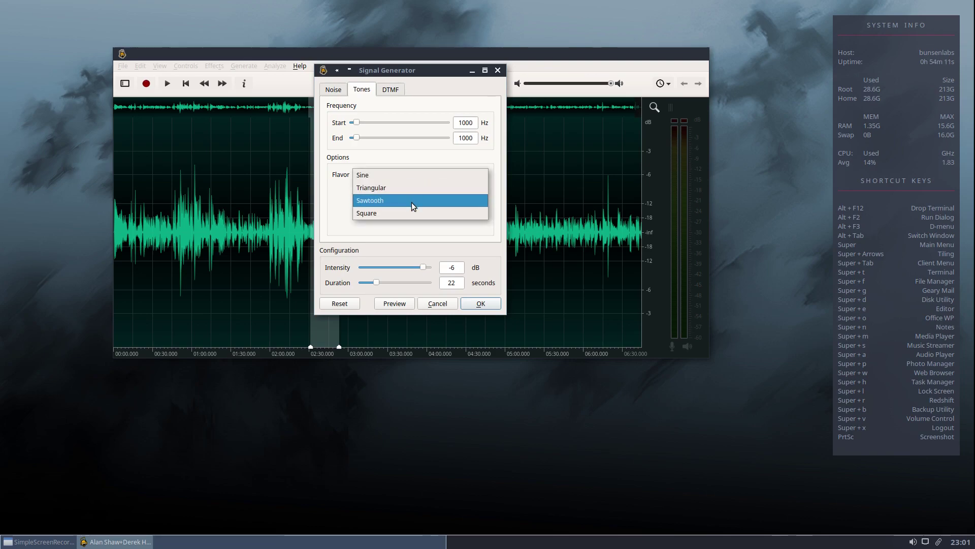
pyautogui.click(330, 203)
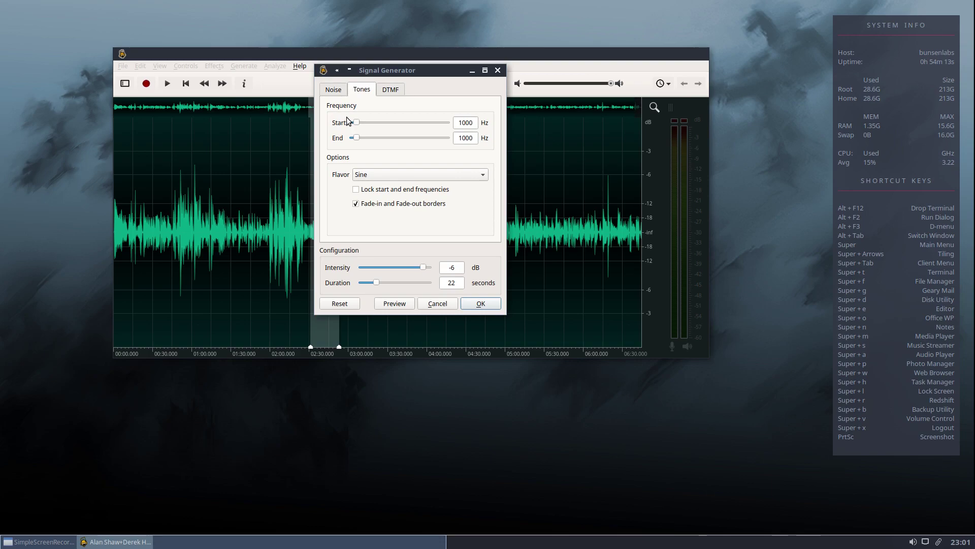
pyautogui.moveTo(428, 72); pyautogui.dragTo(416, 59)
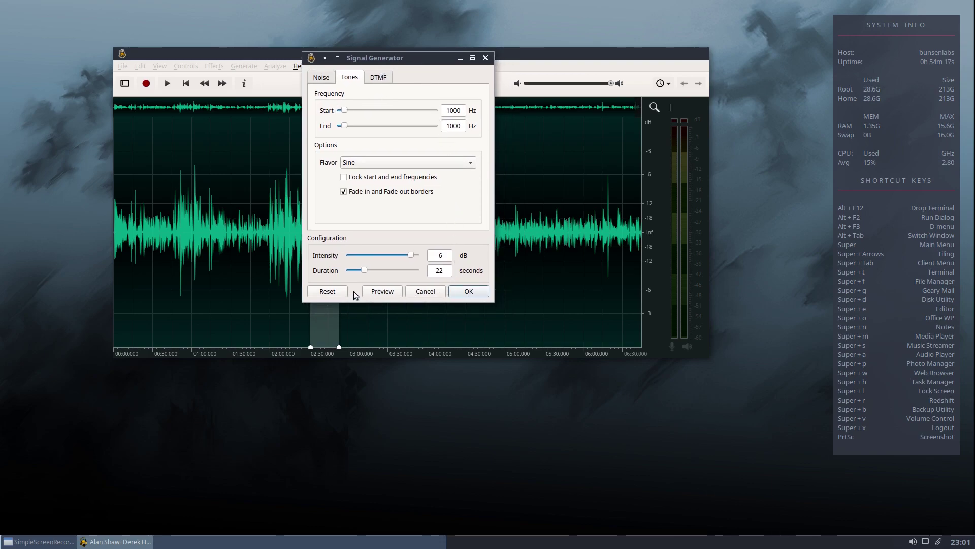
# Step: Raise the sweep's end to 7114 Hz and insert the 238–7114 Hz tone at -6 dB
pyautogui.click(381, 291)
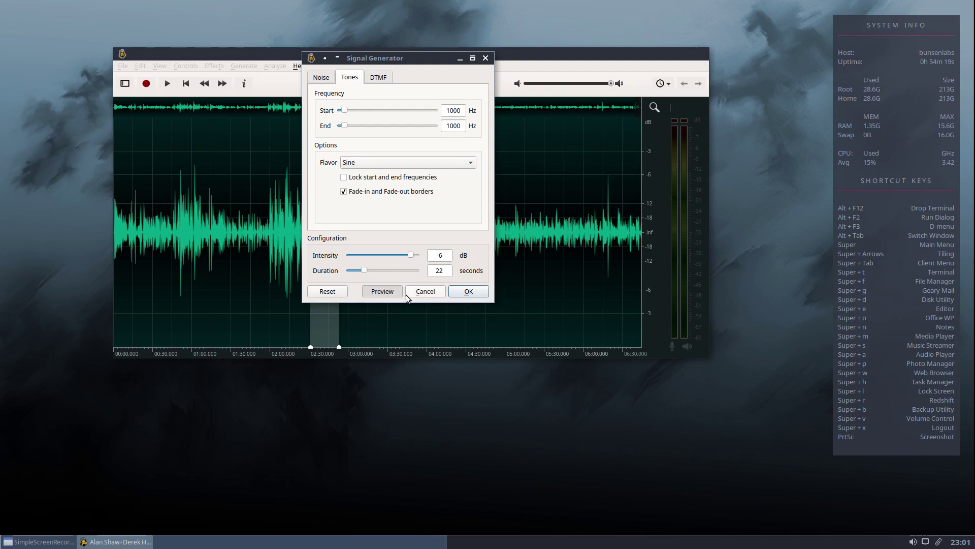
pyautogui.click(385, 292)
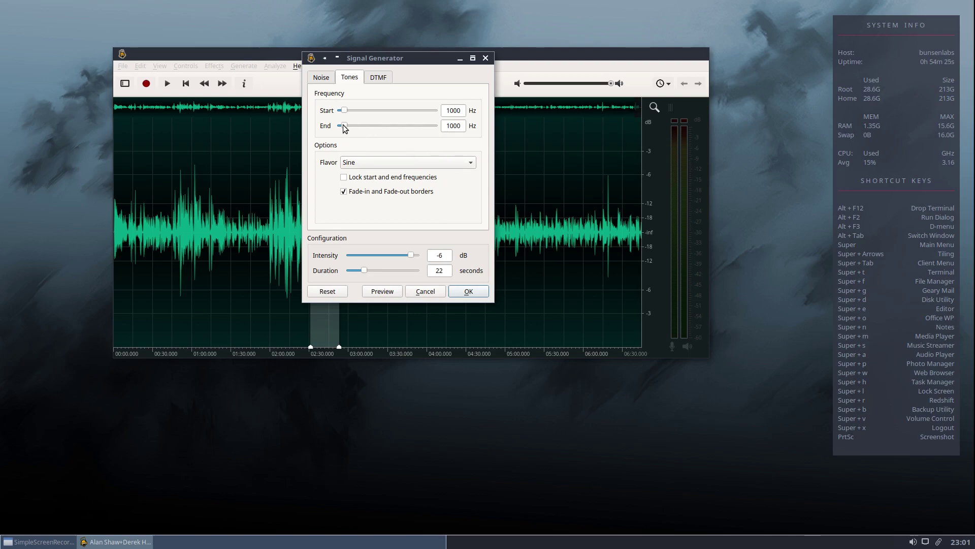
pyautogui.moveTo(342, 125)
pyautogui.mouseDown()
pyautogui.moveTo(370, 125)
pyautogui.moveTo(342, 112)
pyautogui.mouseUp()
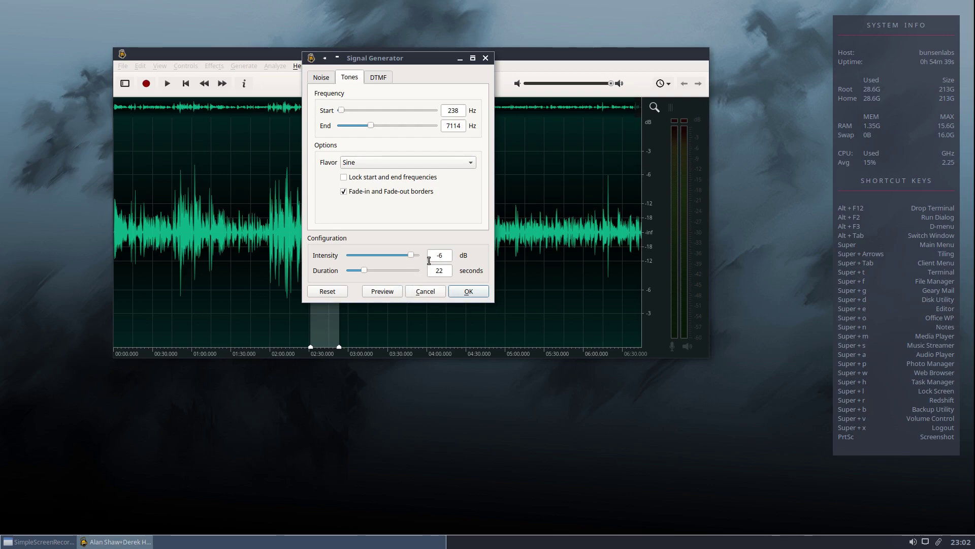
pyautogui.click(382, 292)
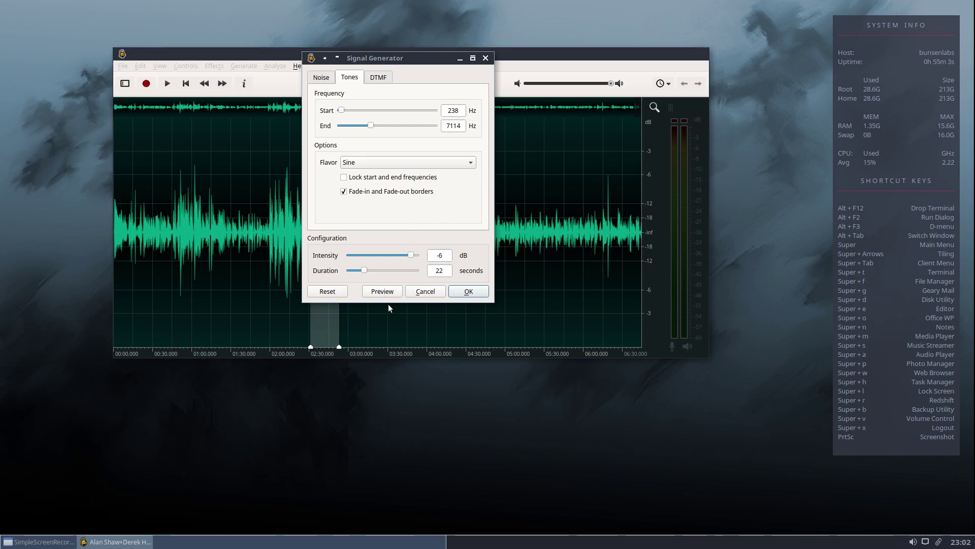
pyautogui.click(468, 291)
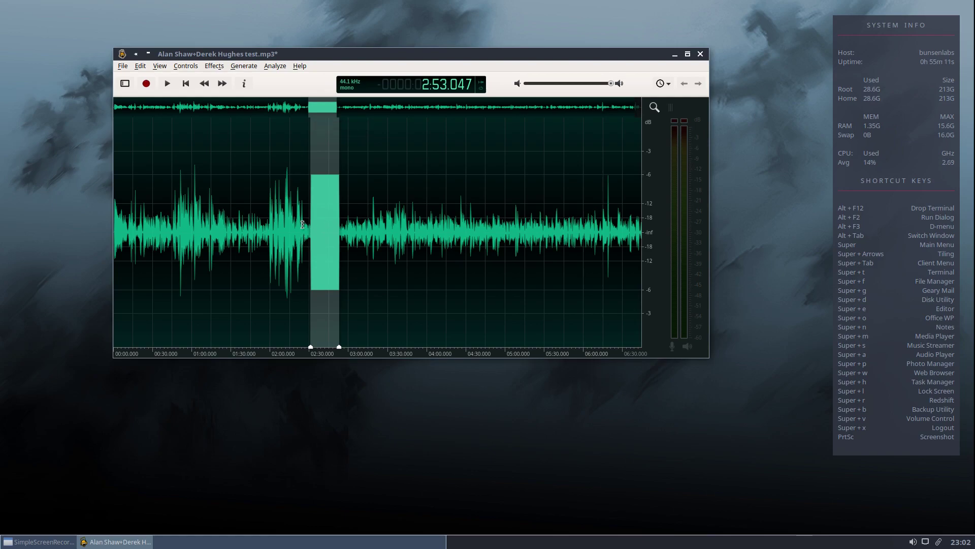
# Step: Play from 2:25.826 into the generated tone sweep, then stop playback
pyautogui.click(303, 225)
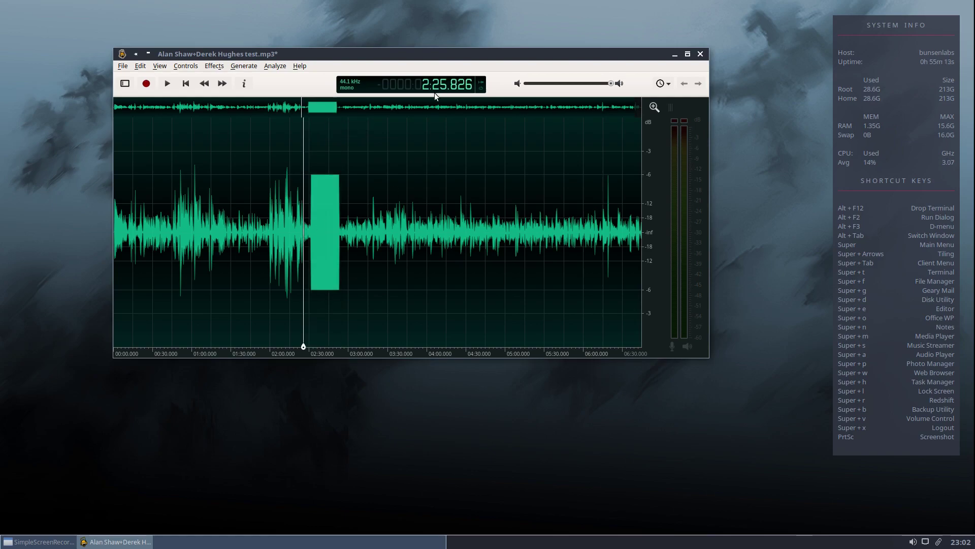
pyautogui.moveTo(298, 51); pyautogui.dragTo(290, 50)
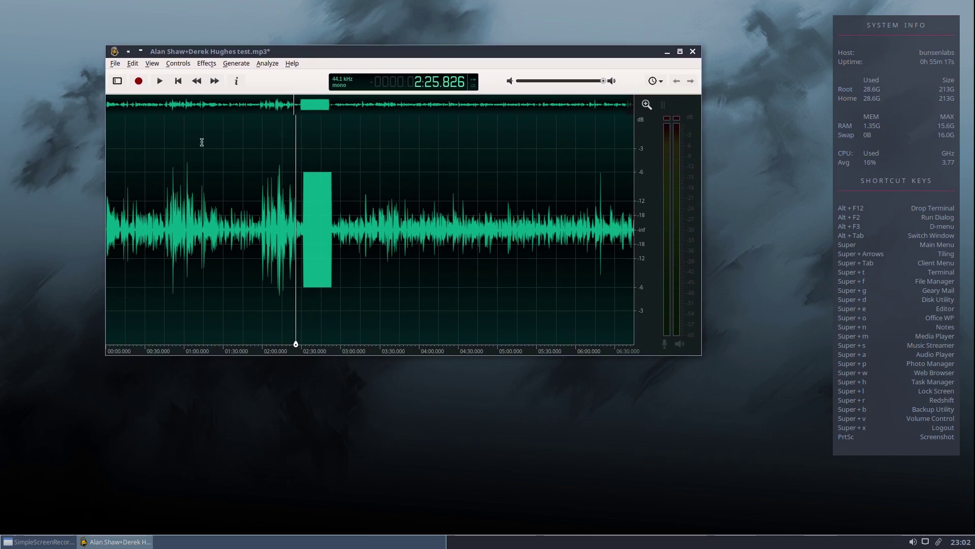
pyautogui.click(160, 82)
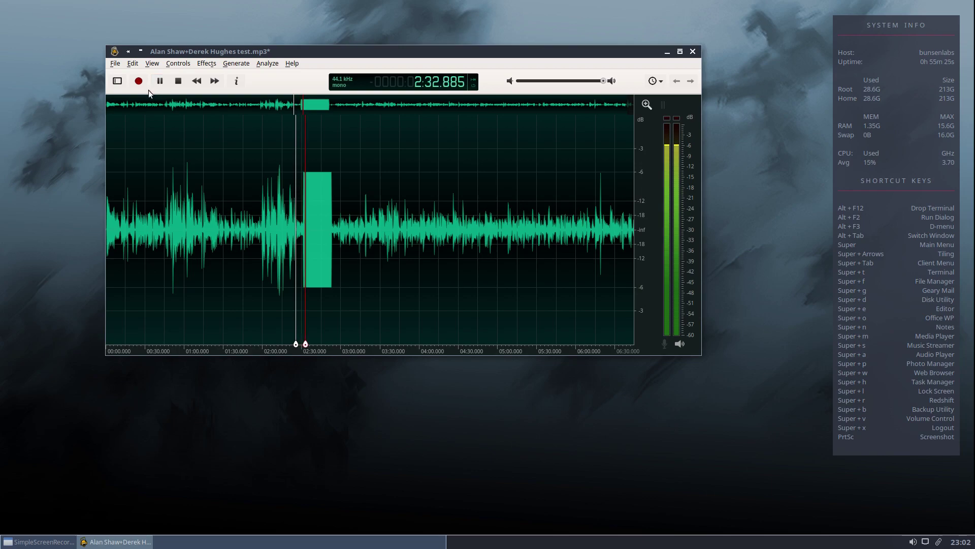
pyautogui.click(178, 80)
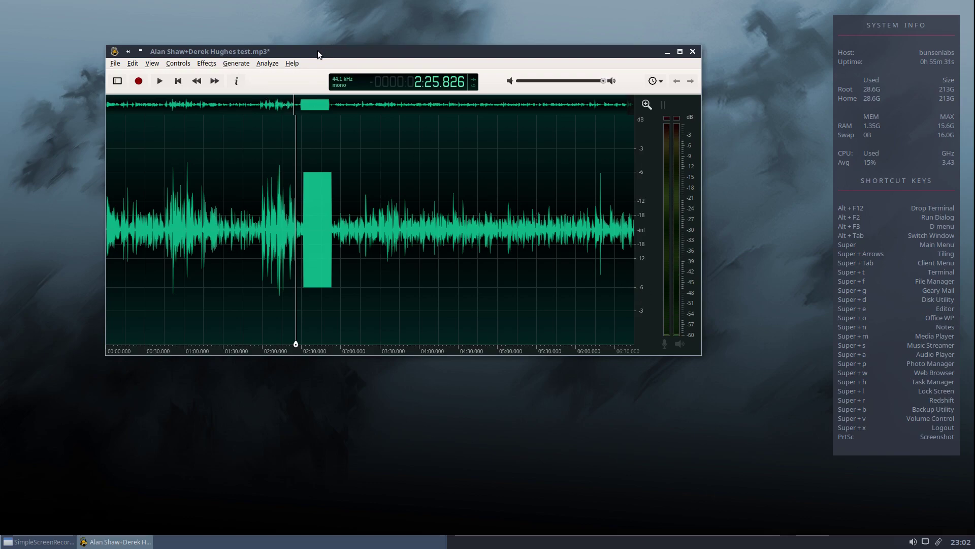
pyautogui.moveTo(318, 50); pyautogui.dragTo(370, 50)
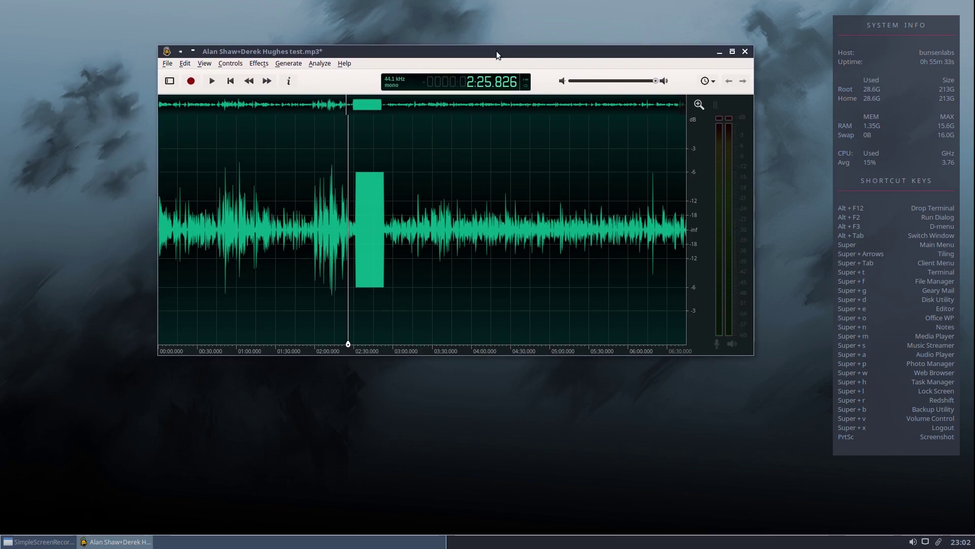
pyautogui.moveTo(496, 51); pyautogui.dragTo(461, 52)
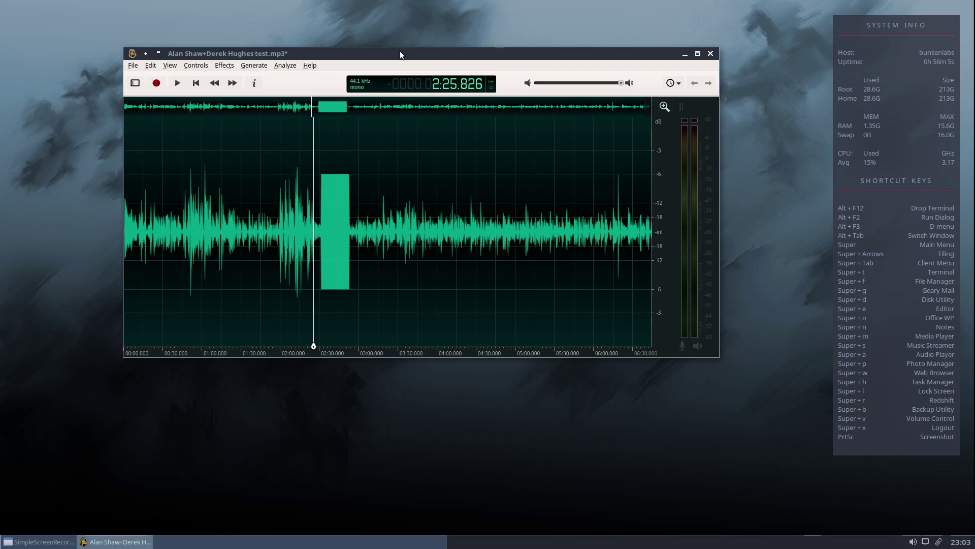
pyautogui.moveTo(400, 51); pyautogui.dragTo(416, 35)
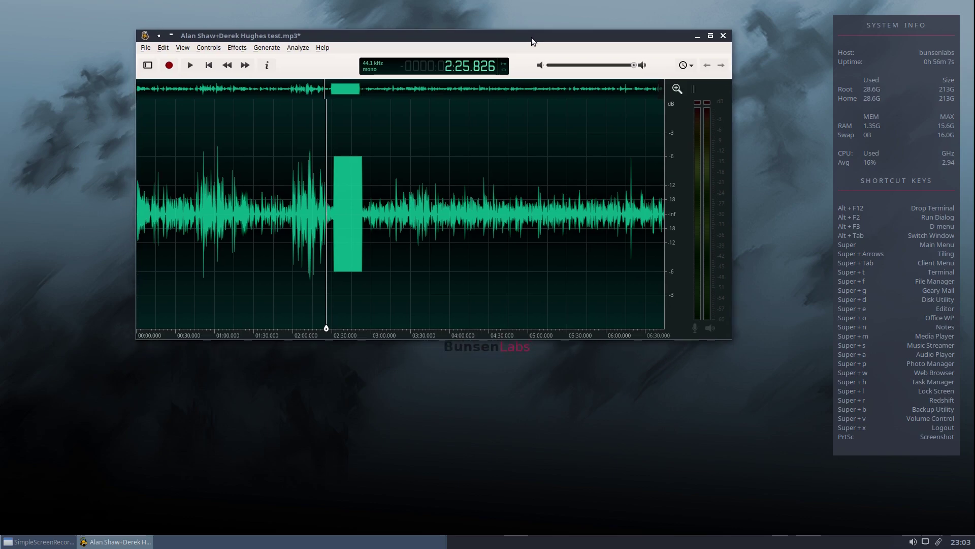